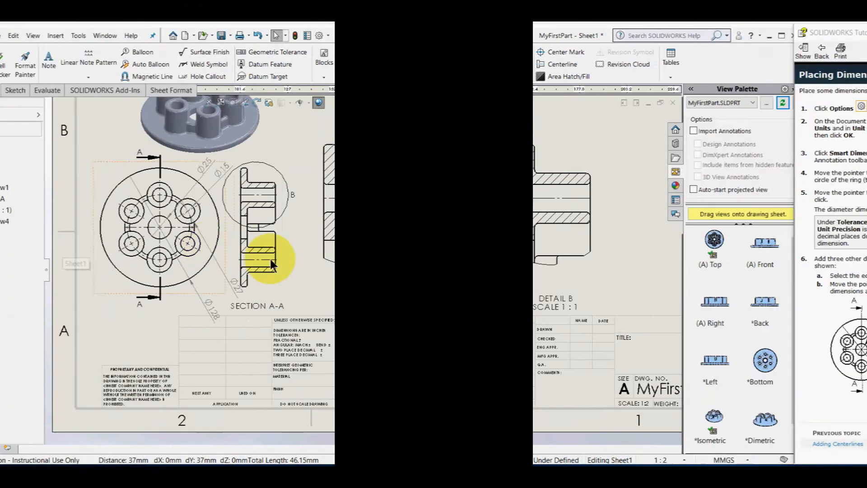
{"action": "scroll", "coordinate": [389, 260], "scroll_direction": "down", "scroll_amount": 1}
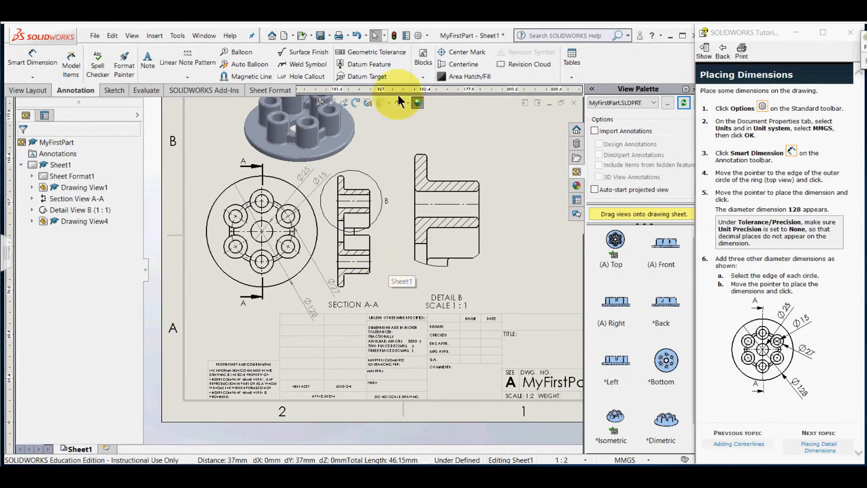
Reach the document's Dimensions settings under Document Properties.
{"action": "left_click", "coordinate": [427, 35]}
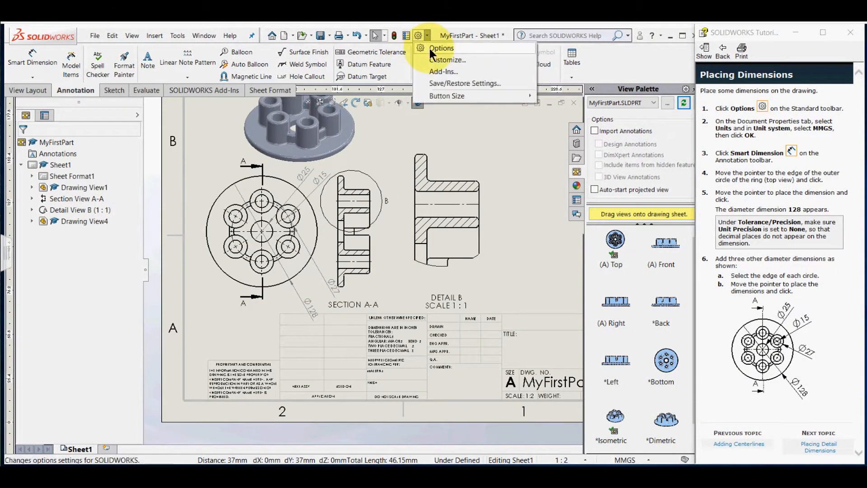
{"action": "left_click", "coordinate": [447, 47]}
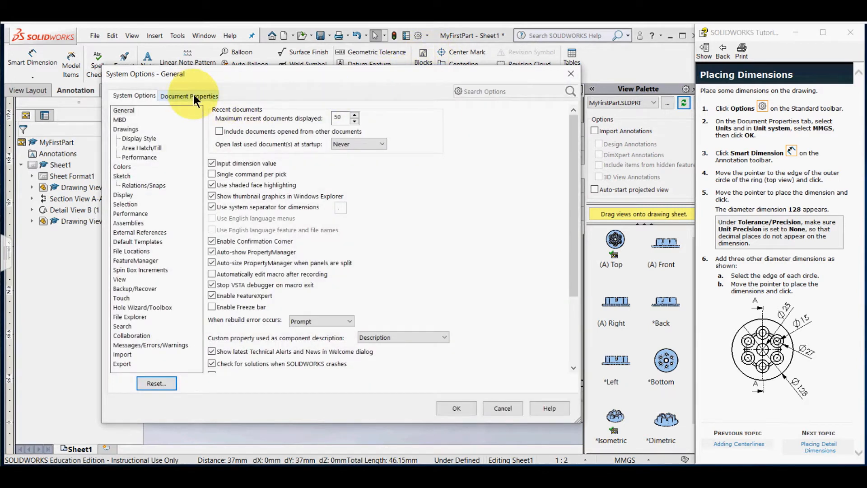
{"action": "left_click", "coordinate": [190, 95]}
{"action": "left_click", "coordinate": [138, 138]}
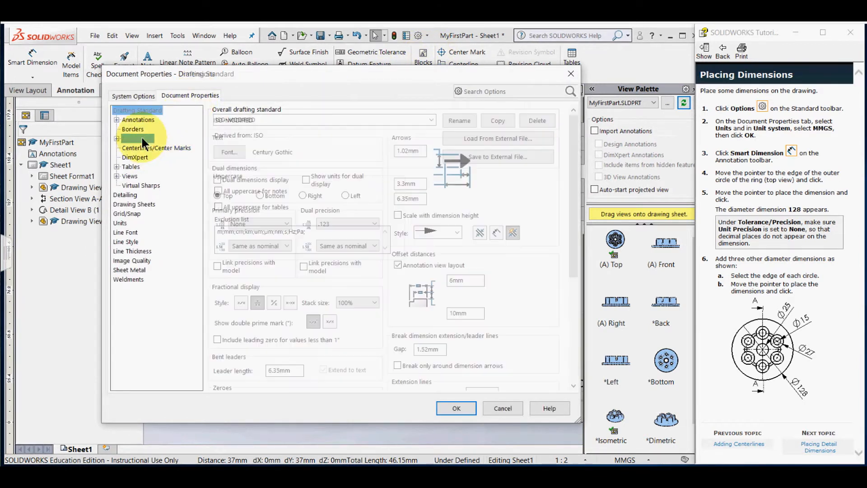
Set Primary dimension precision to None, apply it, and advance the tutorial to detail dimensions.
{"action": "left_click", "coordinate": [261, 225]}
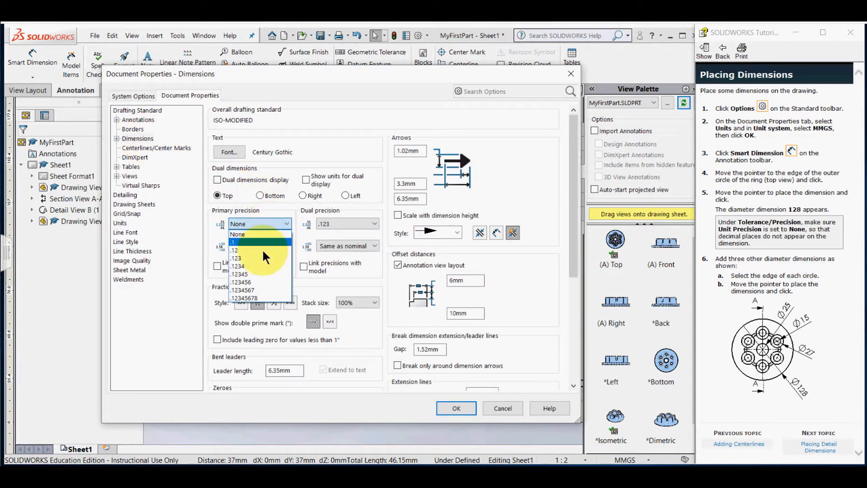
{"action": "left_click", "coordinate": [261, 249]}
{"action": "left_click", "coordinate": [261, 224]}
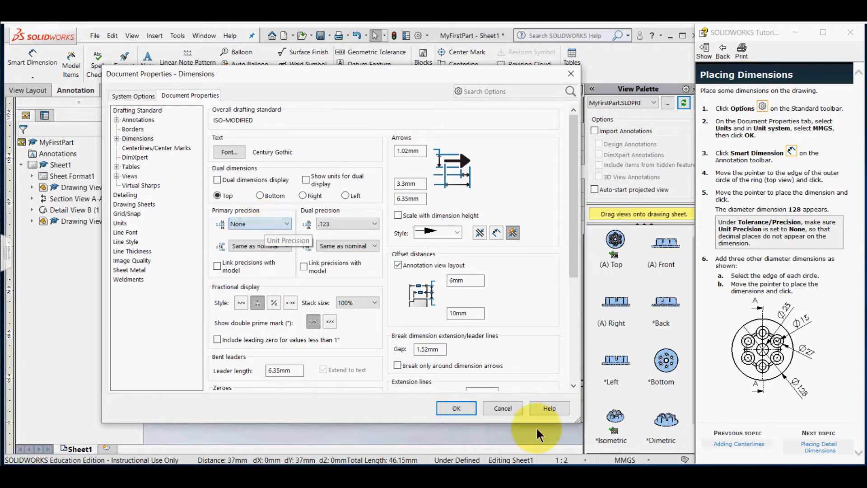
{"action": "left_click", "coordinate": [448, 407]}
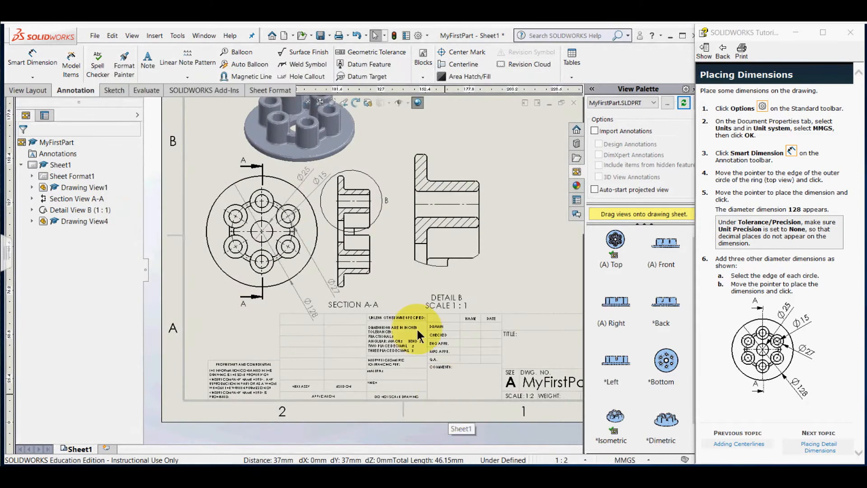
{"action": "left_click", "coordinate": [815, 443]}
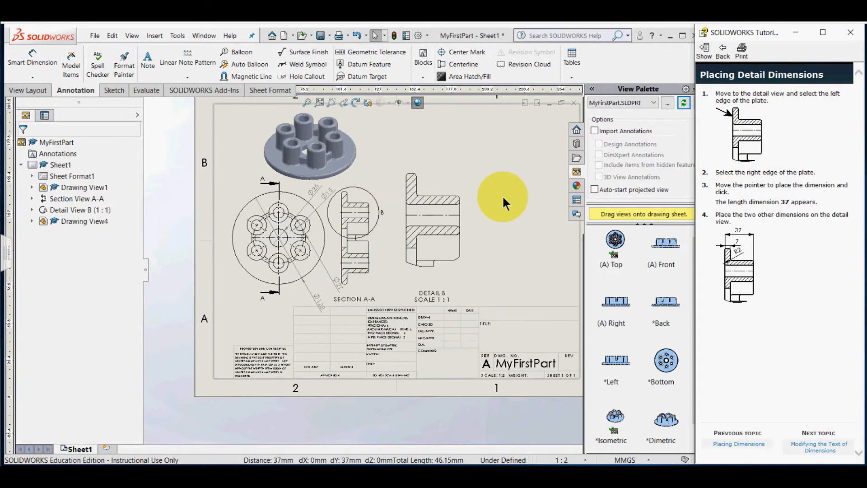
{"action": "scroll", "coordinate": [502, 195], "scroll_direction": "down", "scroll_amount": 2}
{"action": "scroll", "coordinate": [502, 196], "scroll_direction": "down", "scroll_amount": 2}
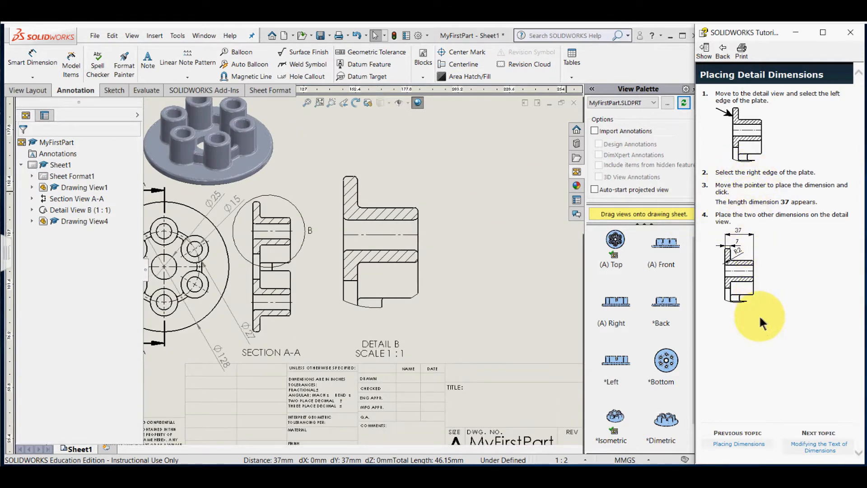
Select Detail View B and its plate edge, with Smart Dimension active for dimensioning.
{"action": "left_click", "coordinate": [32, 59]}
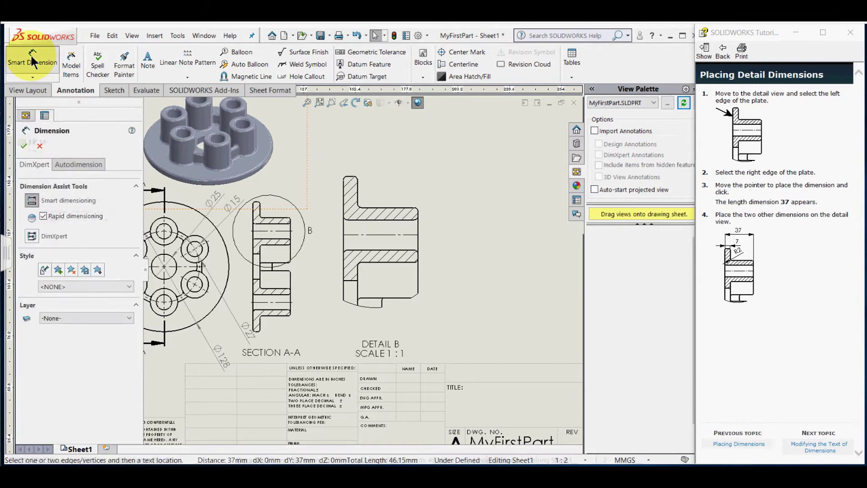
{"action": "left_click", "coordinate": [343, 188]}
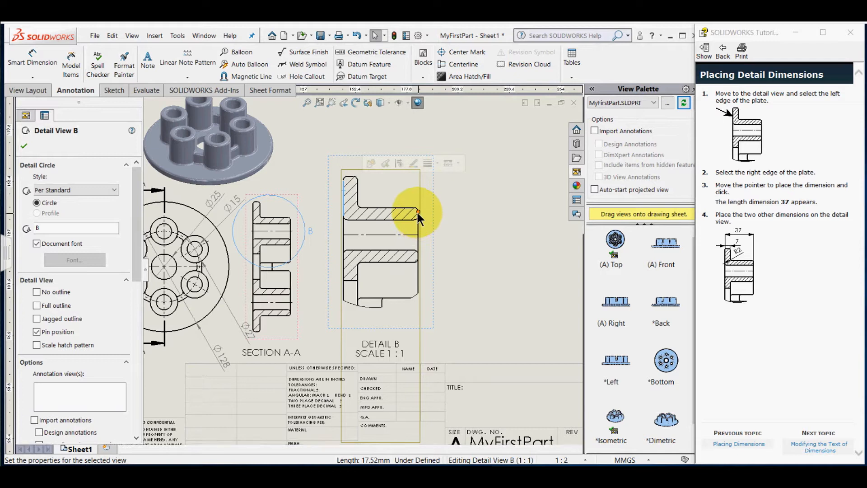
{"action": "scroll", "coordinate": [419, 215], "scroll_direction": "down", "scroll_amount": 1}
{"action": "scroll", "coordinate": [417, 211], "scroll_direction": "down", "scroll_amount": 1}
{"action": "scroll", "coordinate": [417, 211], "scroll_direction": "up", "scroll_amount": 2}
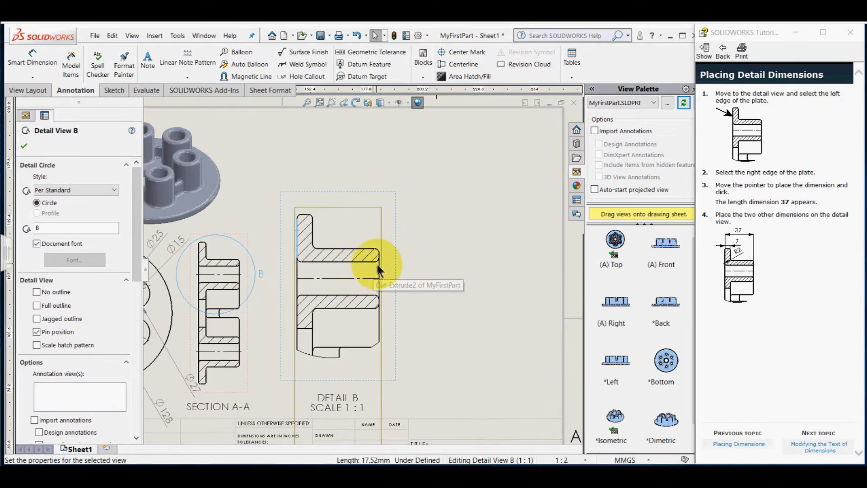
{"action": "left_click", "coordinate": [378, 264]}
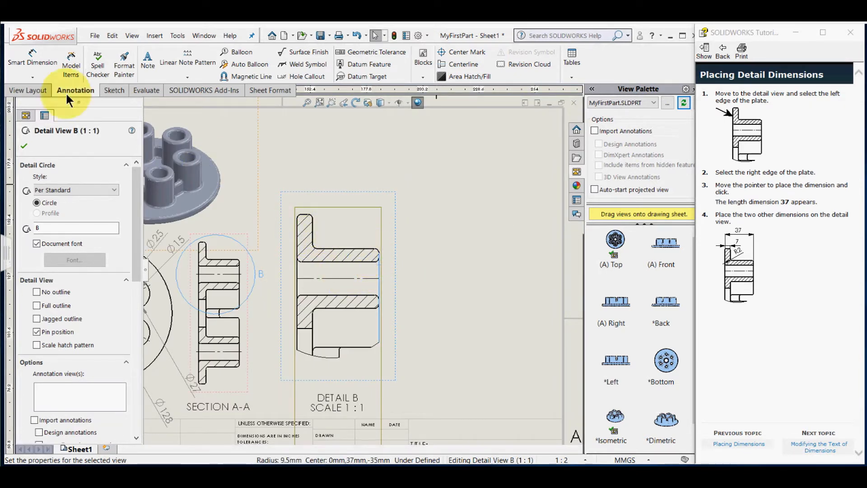
{"action": "left_click", "coordinate": [32, 62]}
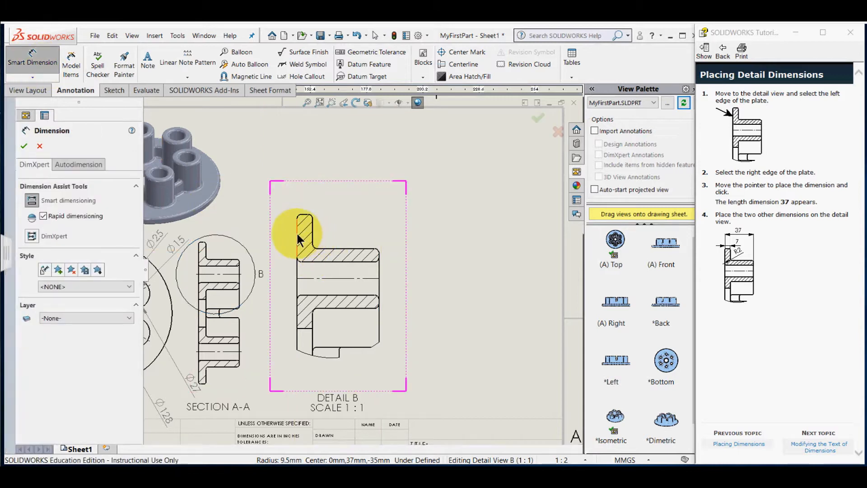
Dimension the plate in Detail B with the 37 and 7 lengths placed above the view.
{"action": "left_click", "coordinate": [298, 236]}
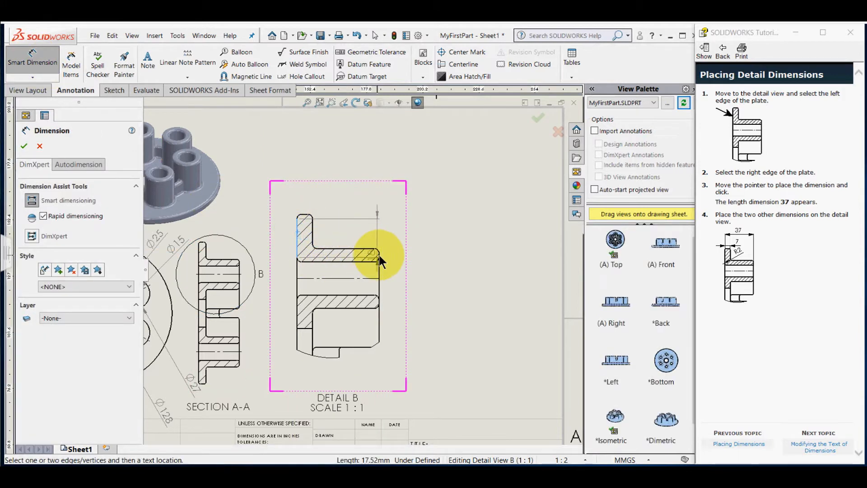
{"action": "left_click", "coordinate": [377, 254]}
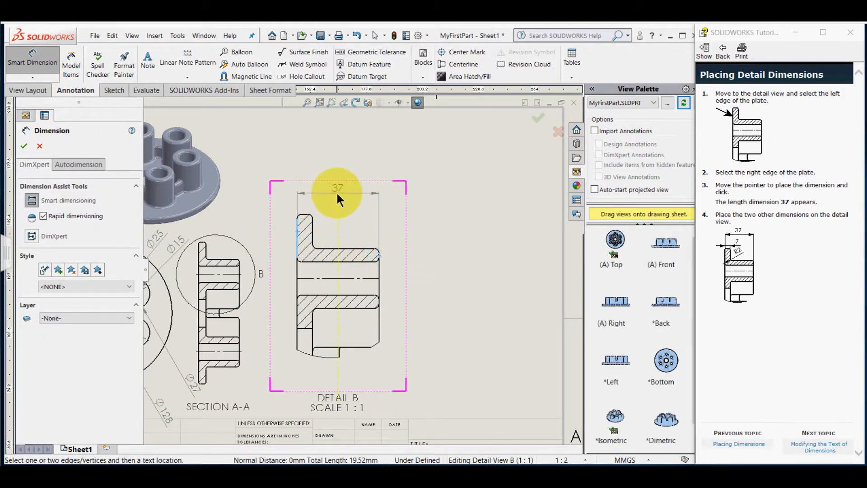
{"action": "left_click", "coordinate": [335, 193]}
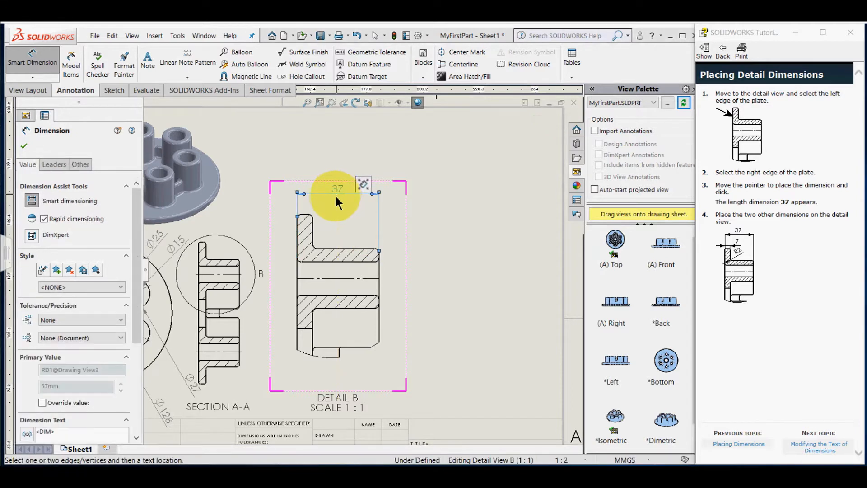
{"action": "left_click", "coordinate": [304, 232]}
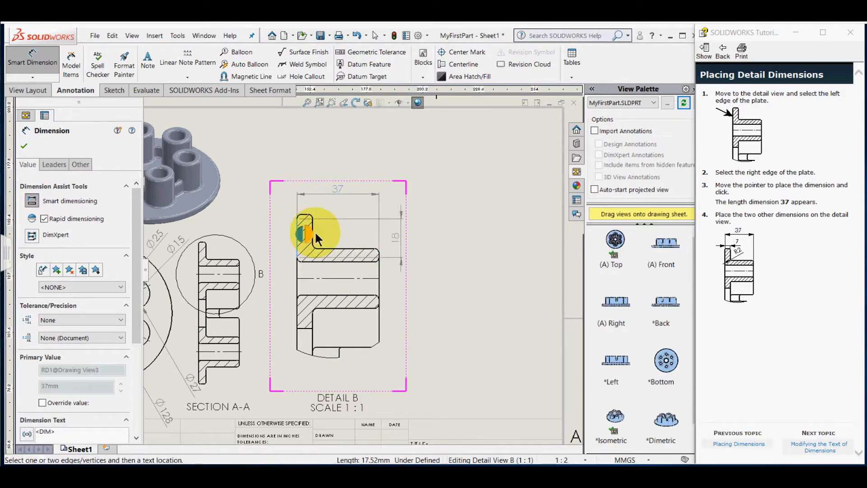
{"action": "left_click", "coordinate": [313, 231]}
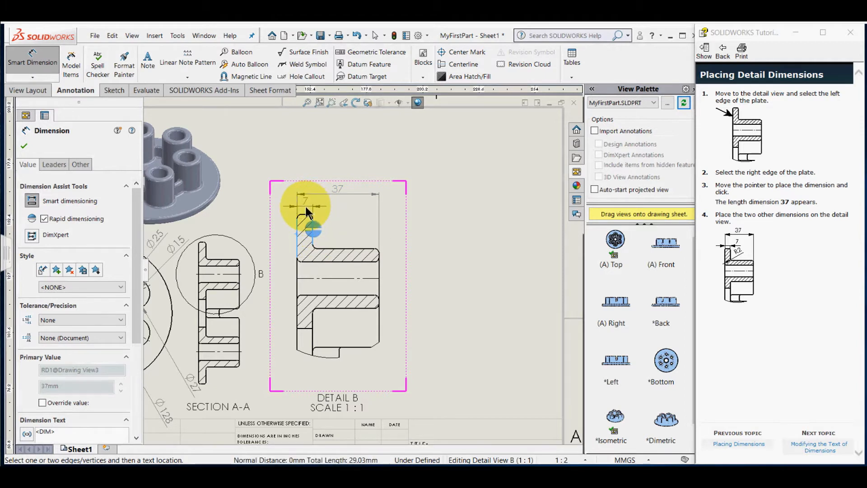
{"action": "left_click", "coordinate": [305, 205]}
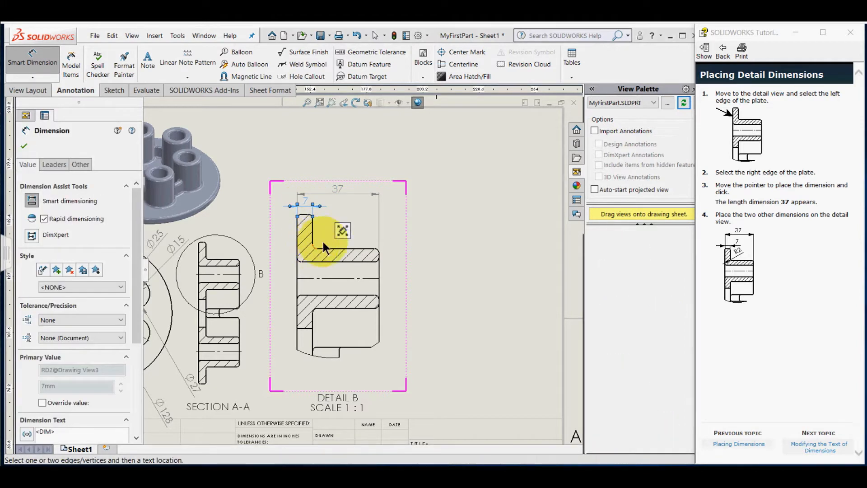
{"action": "key", "text": "Escape"}
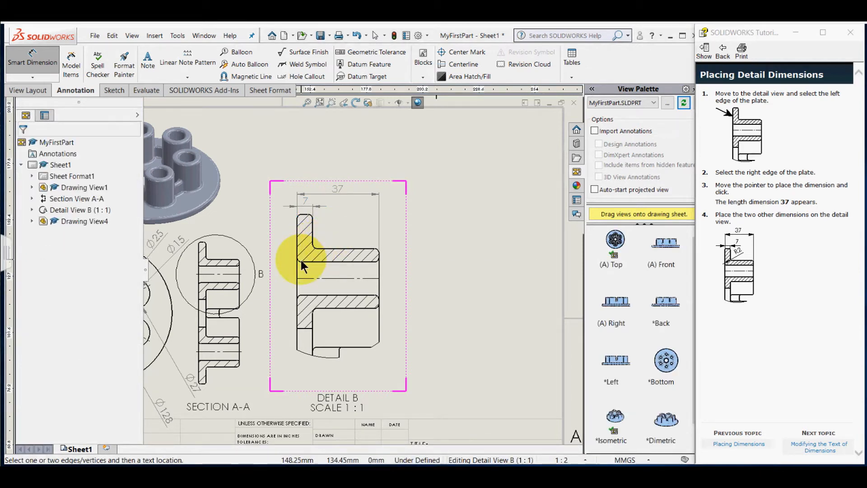
Fit the sheet, advance the tutorial to modifying dimension text, and select the Ø27 dimension.
{"action": "left_click", "coordinate": [461, 246]}
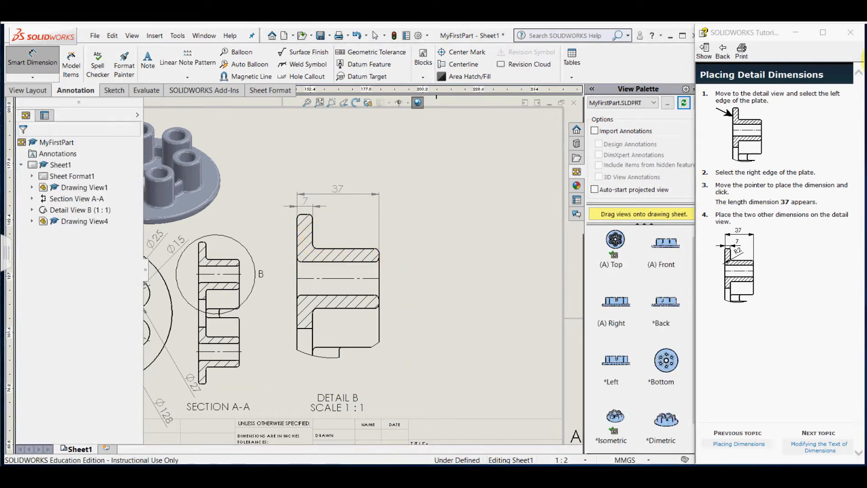
{"action": "key", "text": "f"}
{"action": "left_click", "coordinate": [823, 446]}
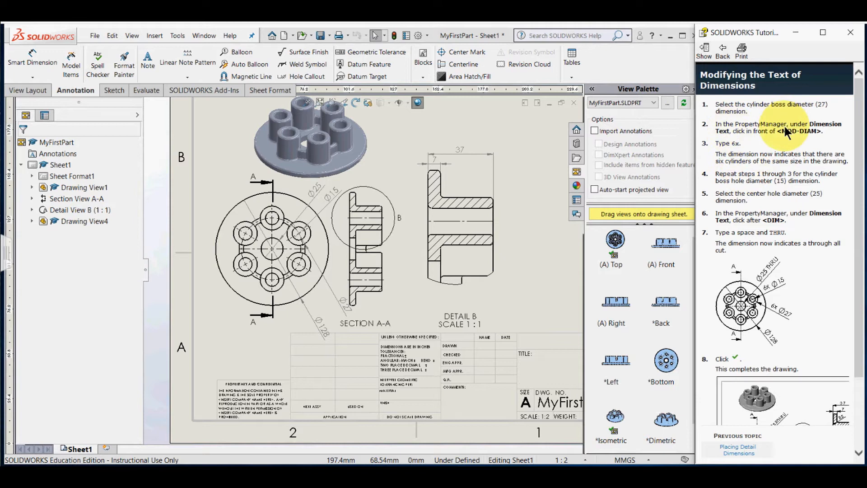
{"action": "left_click", "coordinate": [339, 303]}
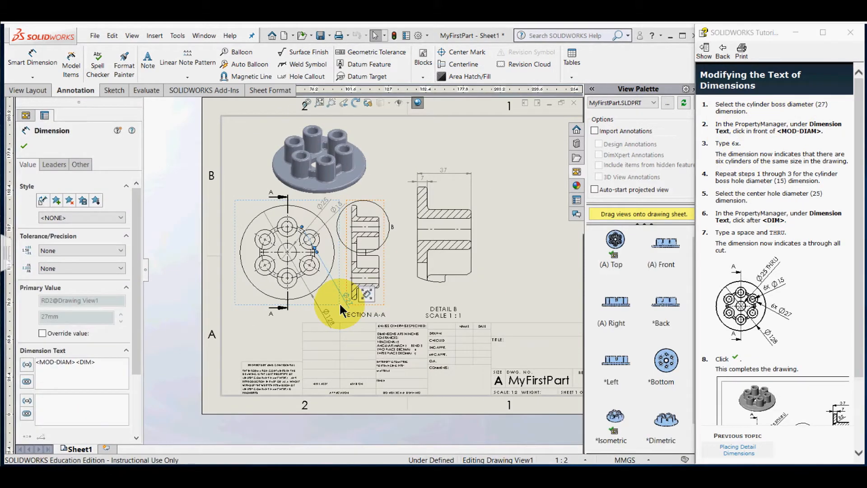
{"action": "scroll", "coordinate": [339, 302], "scroll_direction": "down", "scroll_amount": 2}
{"action": "scroll", "coordinate": [339, 302], "scroll_direction": "down", "scroll_amount": 1}
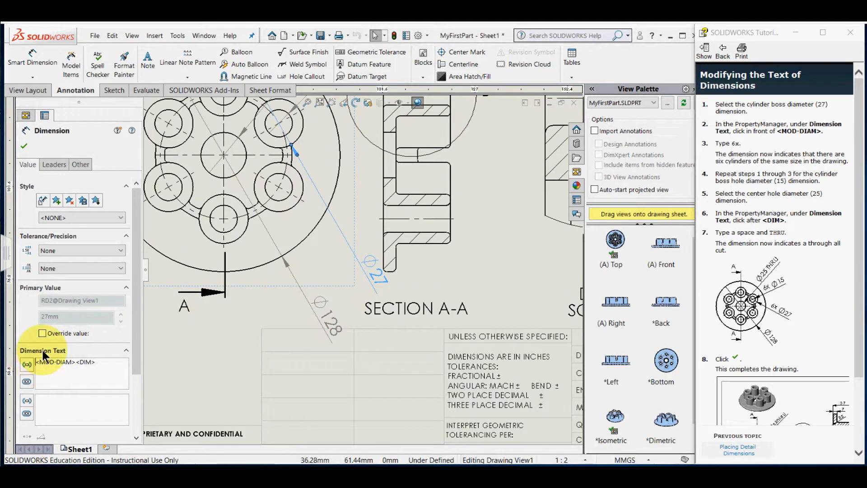
{"action": "type", "text": "6"}
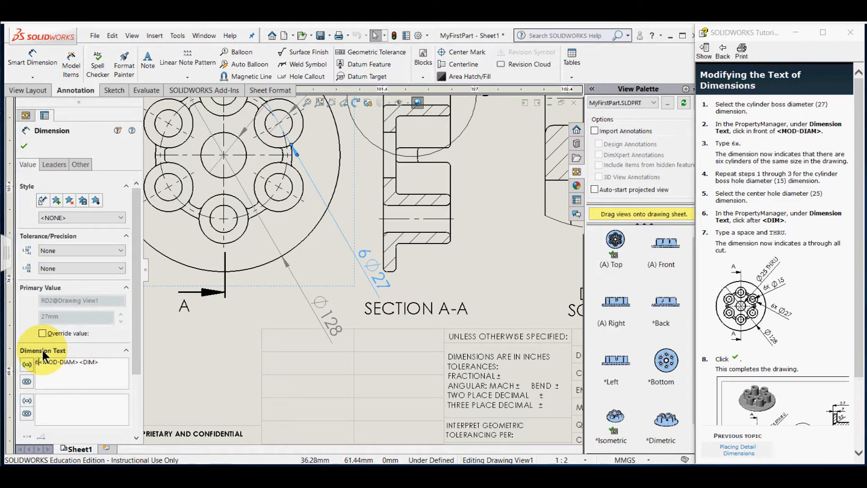
{"action": "type", "text": "x"}
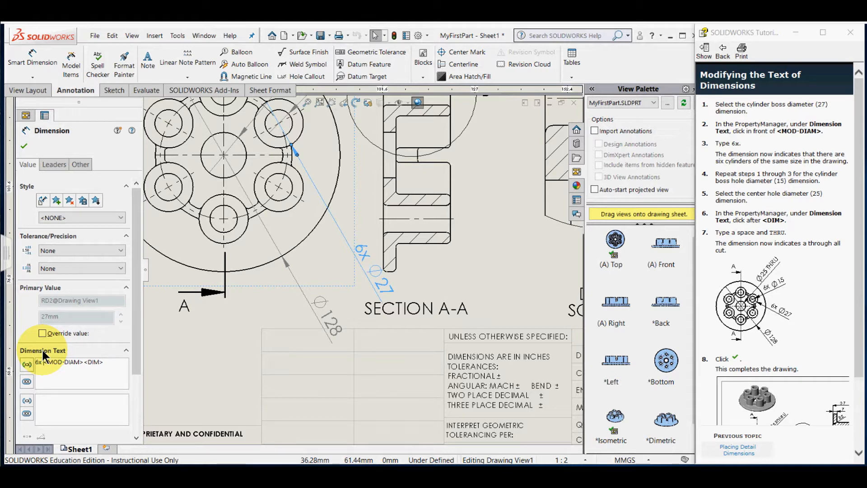
Adjust the Ø27 dimension text to read 6x Ø27 on one line, removing a stray line break.
{"action": "key", "text": "Return"}
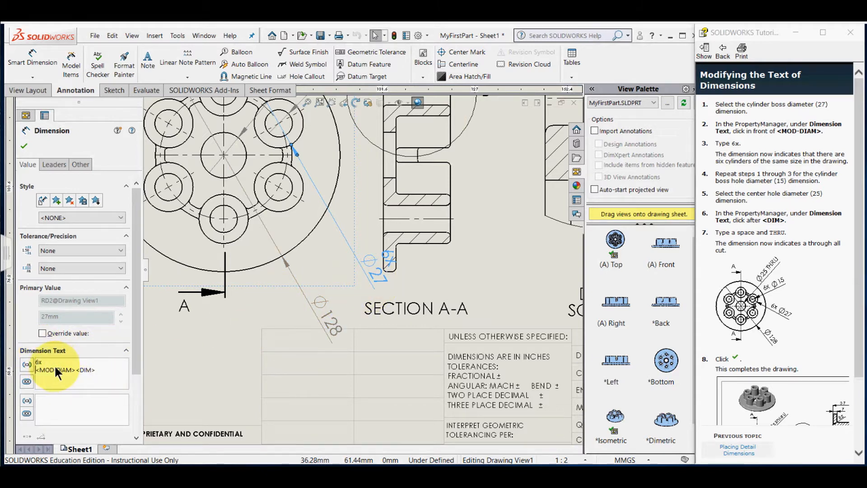
{"action": "key", "text": "BackSpace"}
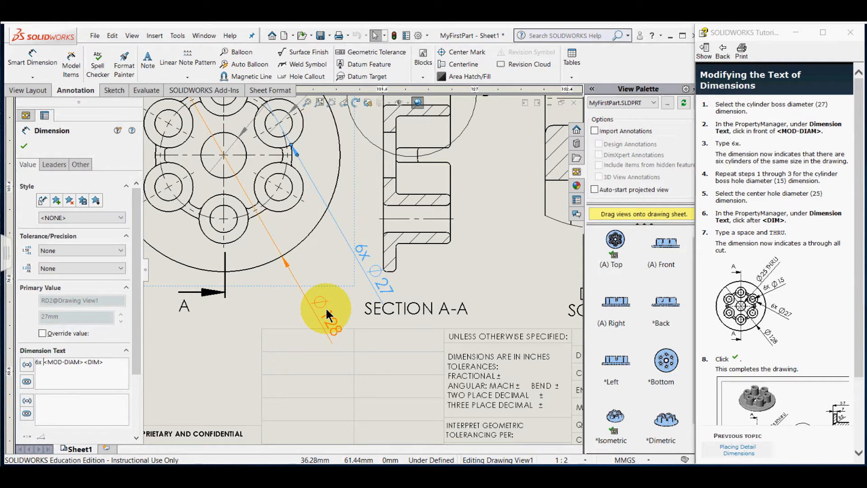
{"action": "scroll", "coordinate": [325, 307], "scroll_direction": "down", "scroll_amount": 1}
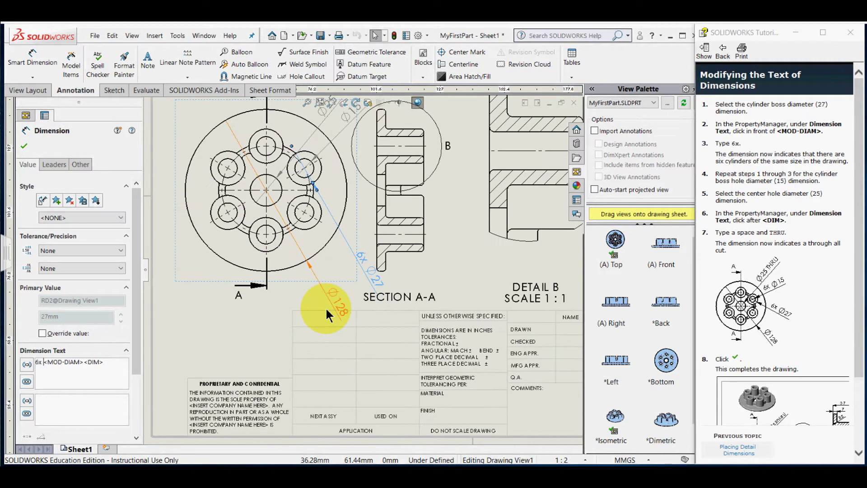
Make the boss hole dimension read 6x Ø15 by adding the prefix in Dimension Text.
{"action": "left_click", "coordinate": [348, 119]}
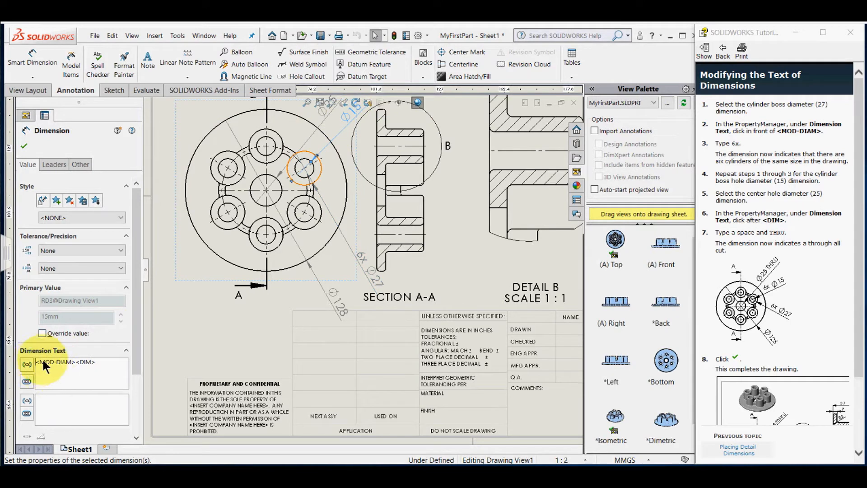
{"action": "left_click", "coordinate": [56, 355]}
{"action": "type", "text": "6x"}
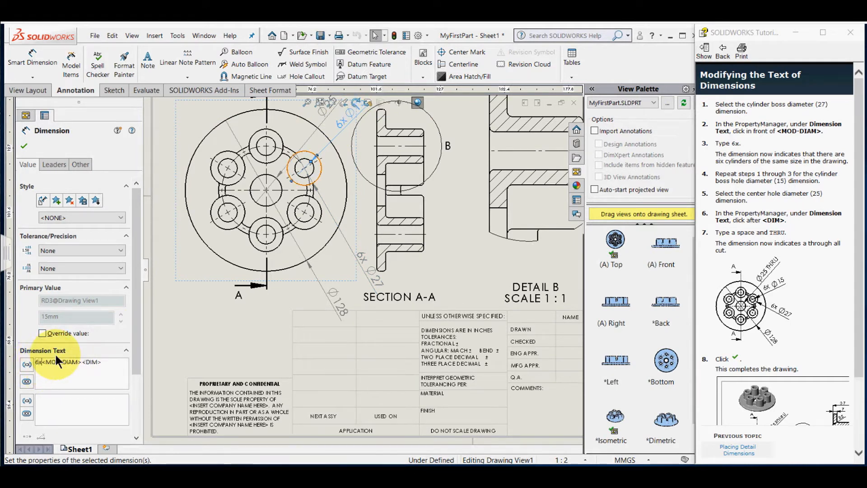
{"action": "left_click", "coordinate": [320, 114]}
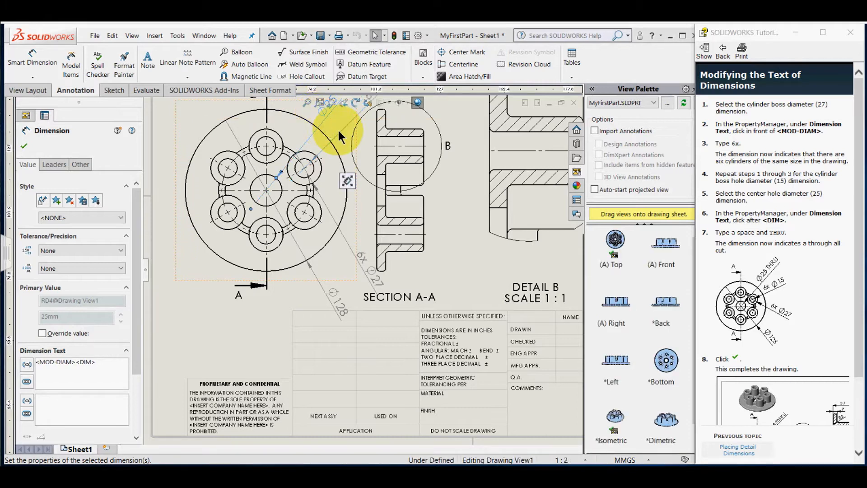
{"action": "left_click", "coordinate": [302, 175]}
{"action": "scroll", "coordinate": [302, 175], "scroll_direction": "down", "scroll_amount": 2}
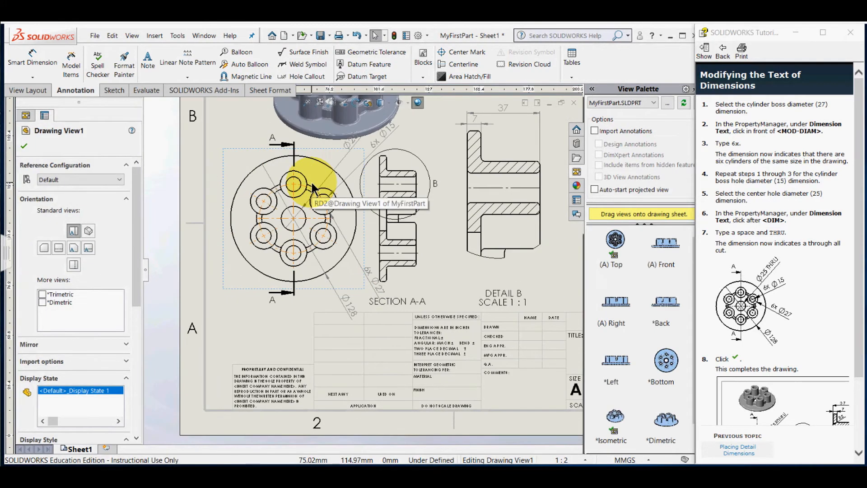
{"action": "scroll", "coordinate": [353, 147], "scroll_direction": "up", "scroll_amount": 2}
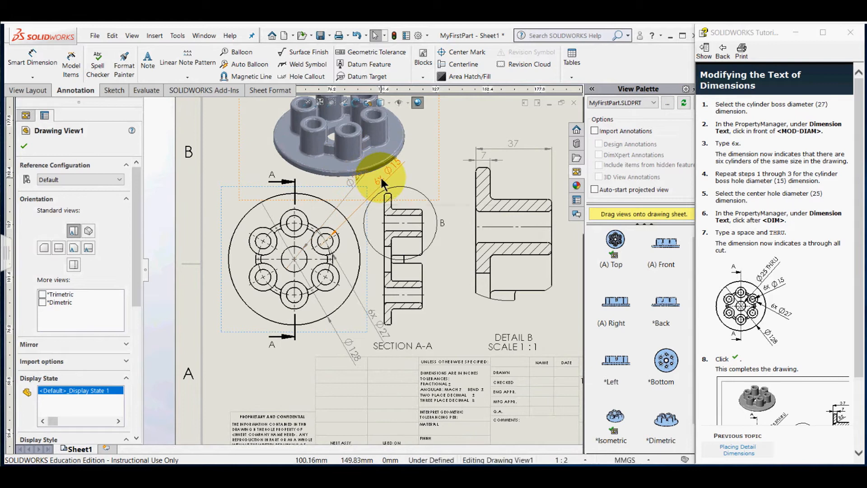
Make the centre hole dimension read 6x Ø25 THRU with prefix and suffix text.
{"action": "left_click", "coordinate": [357, 206]}
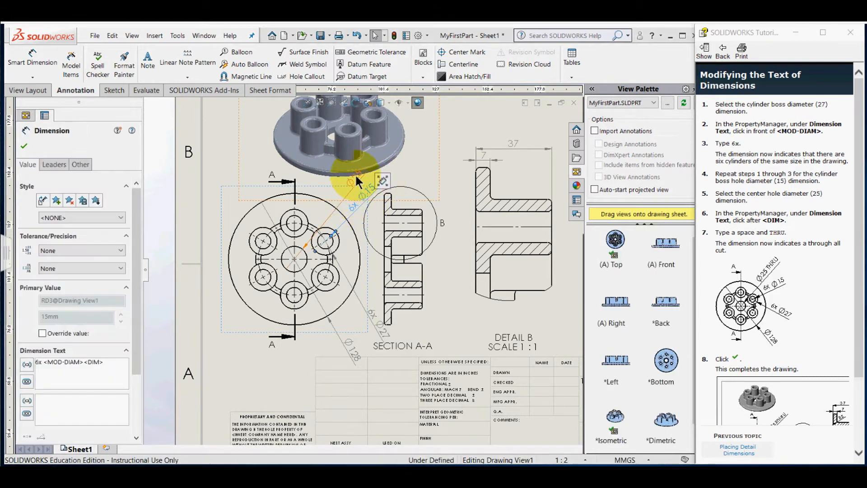
{"action": "left_click", "coordinate": [350, 179]}
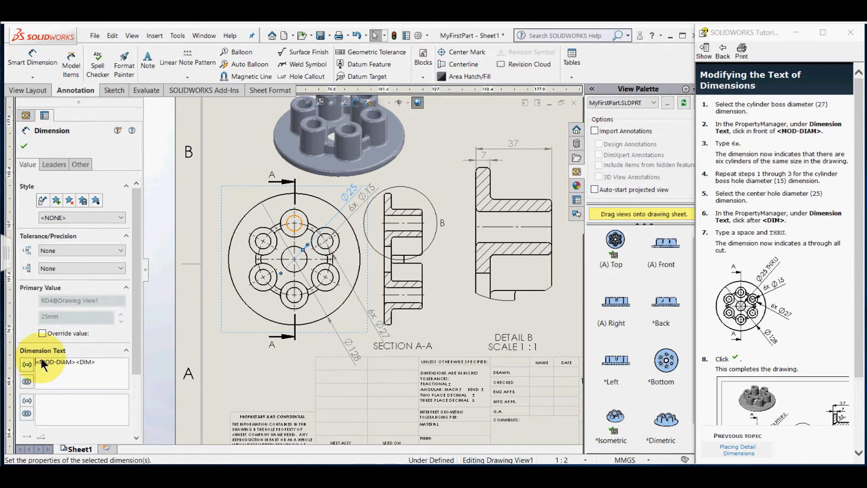
{"action": "type", "text": "6x"}
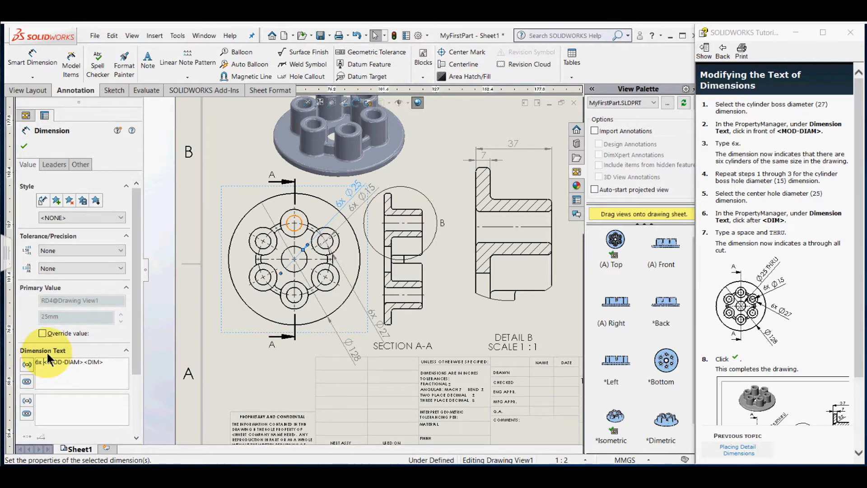
{"action": "left_click", "coordinate": [109, 363]}
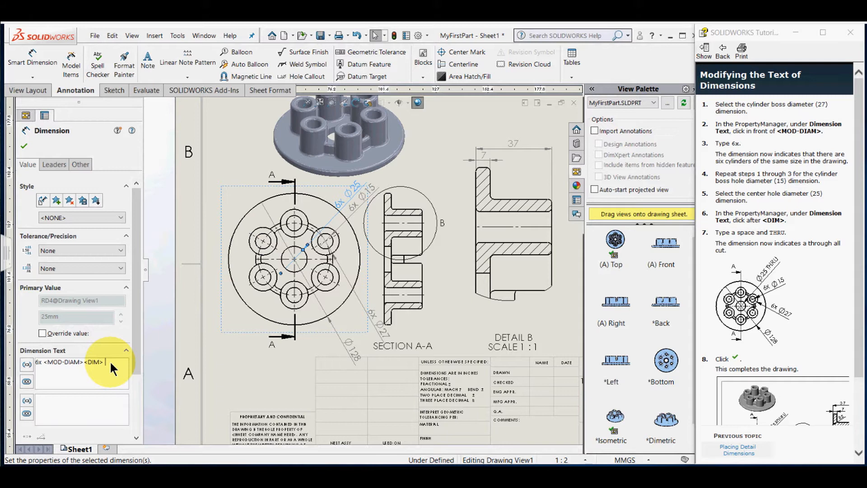
{"action": "type", "text": "TH"}
{"action": "type", "text": "RU"}
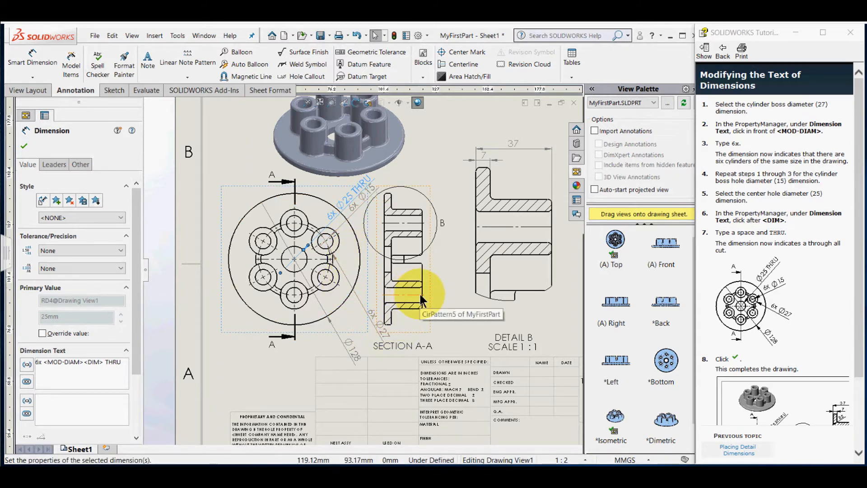
Drag Section A-A and Detail B further right on the sheet and confirm the changes.
{"action": "left_click_drag", "start_coordinate": [431, 291], "coordinate": [452, 291]}
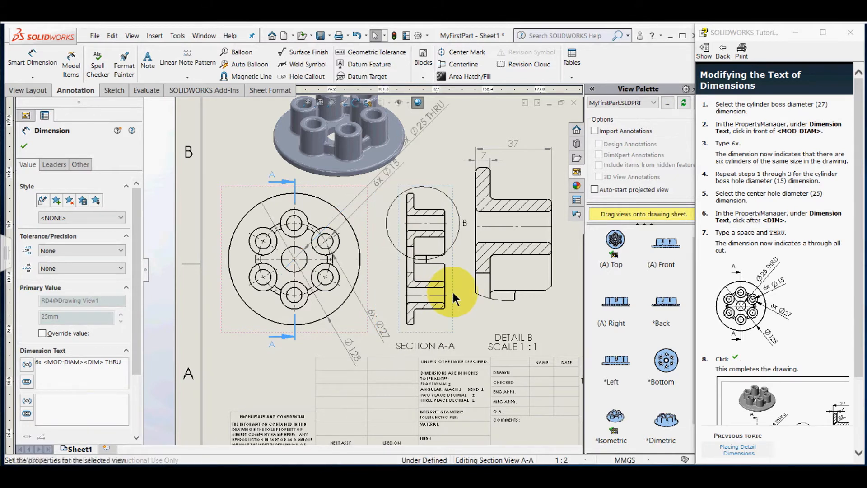
{"action": "scroll", "coordinate": [752, 309], "scroll_direction": "down", "scroll_amount": 3}
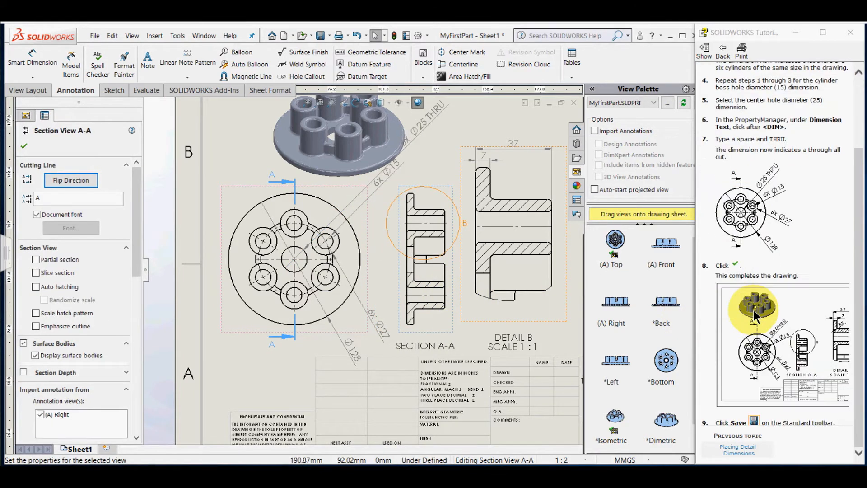
{"action": "scroll", "coordinate": [432, 272], "scroll_direction": "up", "scroll_amount": 1}
{"action": "scroll", "coordinate": [431, 272], "scroll_direction": "down", "scroll_amount": 2}
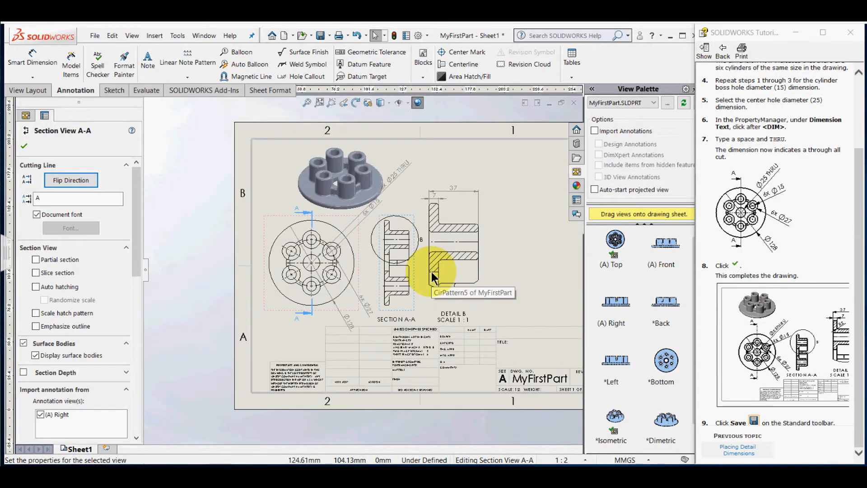
{"action": "left_click_drag", "start_coordinate": [468, 274], "coordinate": [494, 269]}
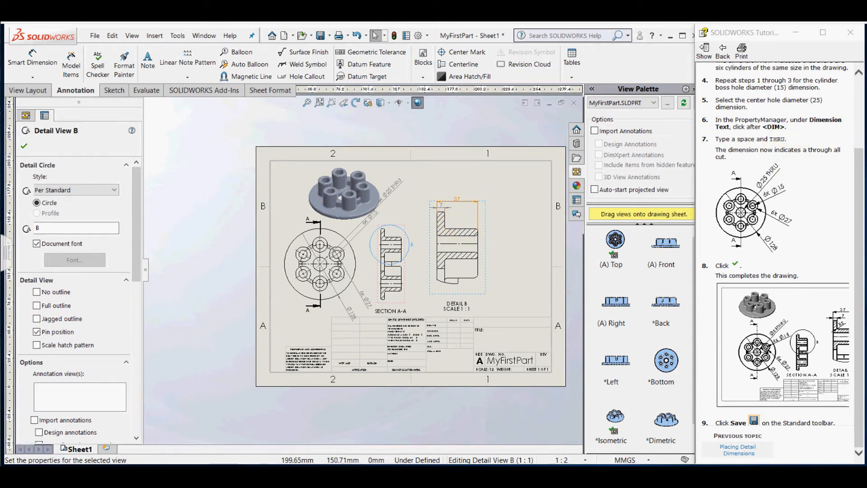
{"action": "left_click", "coordinate": [23, 144]}
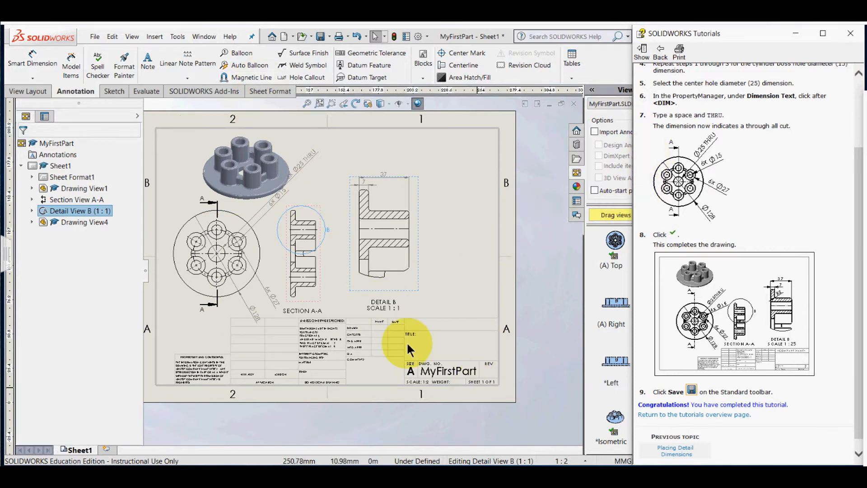
{"action": "scroll", "coordinate": [407, 342], "scroll_direction": "down", "scroll_amount": 1}
{"action": "scroll", "coordinate": [392, 349], "scroll_direction": "down", "scroll_amount": 1}
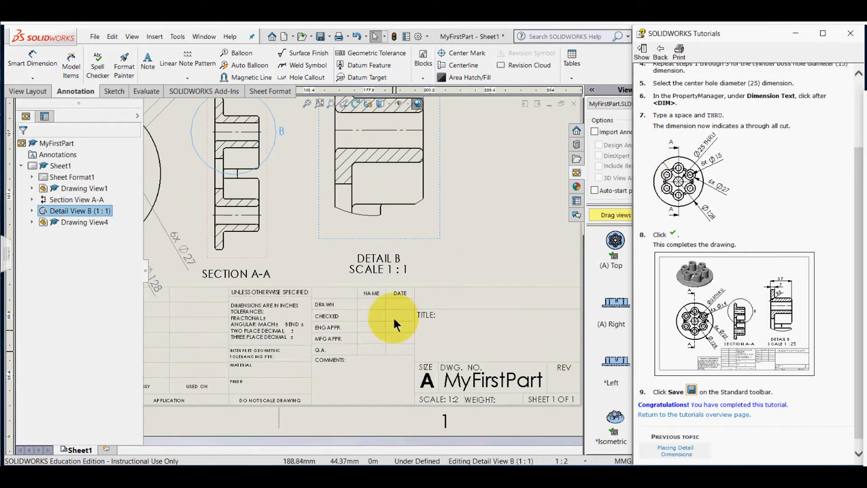
{"action": "scroll", "coordinate": [393, 317], "scroll_direction": "down", "scroll_amount": 1}
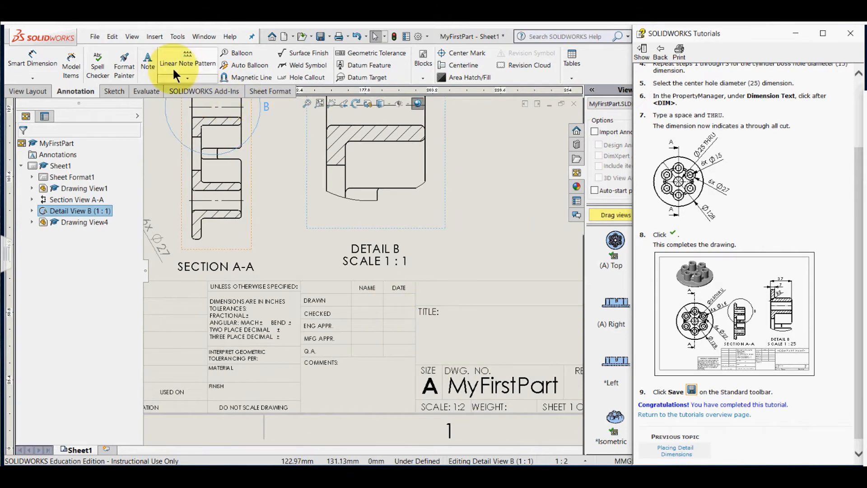
Place a note reading 'Your Name' in the title block above the TITLE field.
{"action": "left_click", "coordinate": [147, 63]}
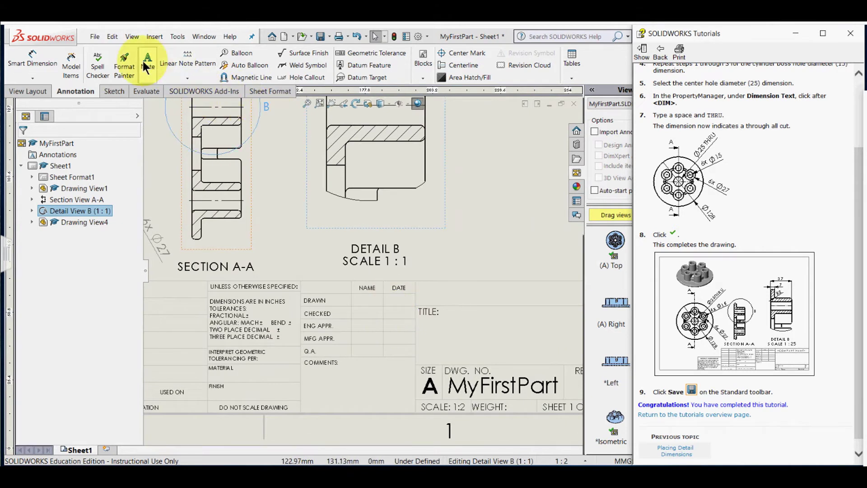
{"action": "left_click", "coordinate": [429, 295]}
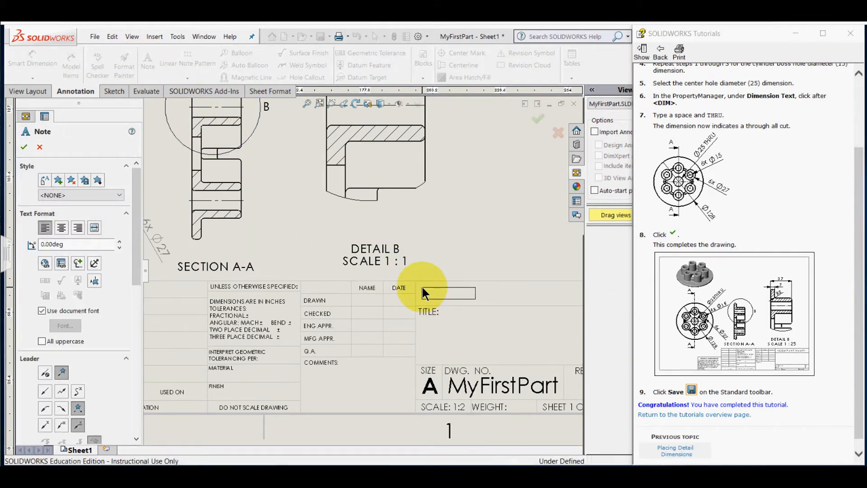
{"action": "left_click", "coordinate": [422, 290]}
{"action": "type", "text": "Ko"}
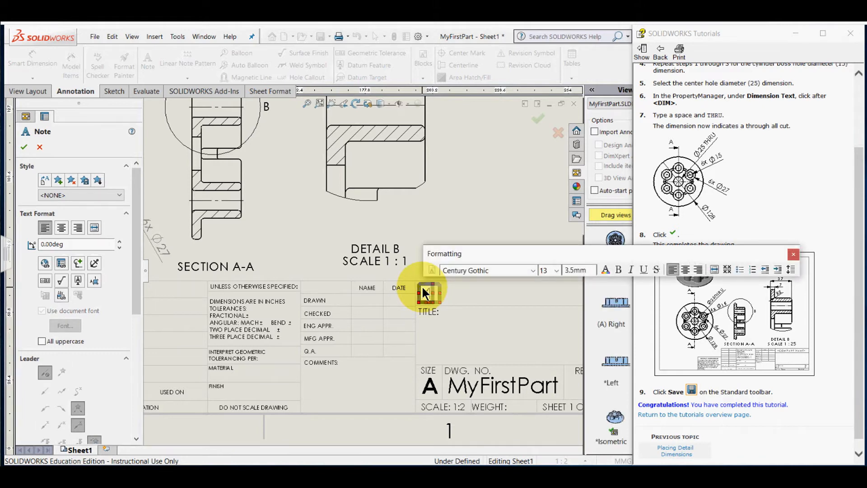
{"action": "type", "text": "ue"}
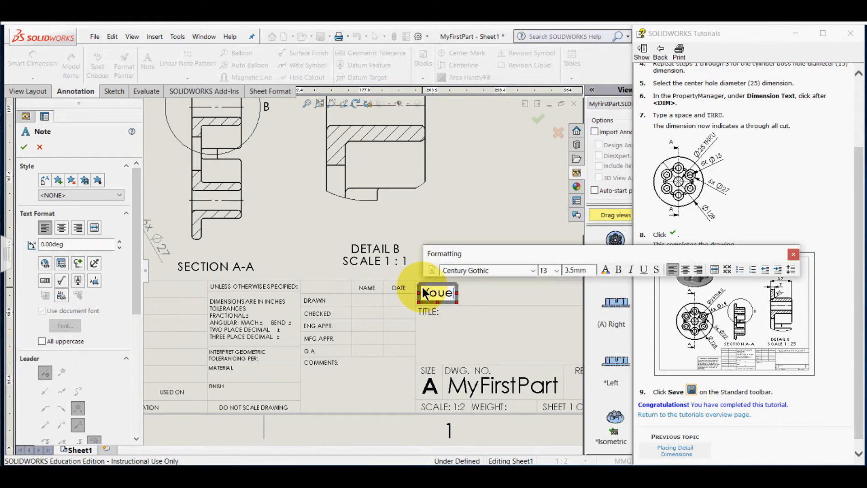
{"action": "key", "text": "BackSpace"}
{"action": "key", "text": "BackSpace"}
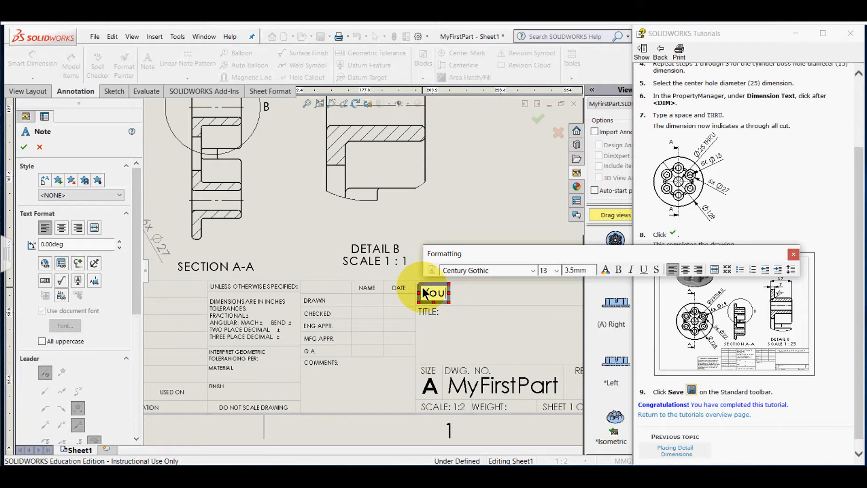
{"action": "type", "text": "r N"}
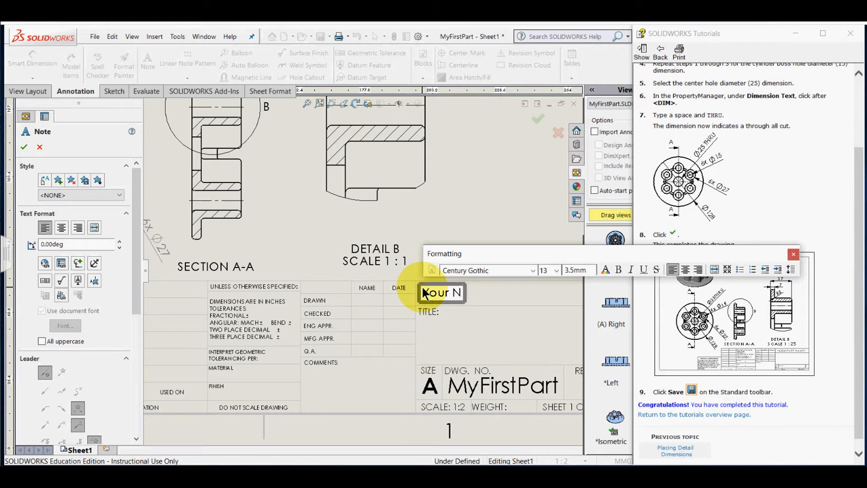
{"action": "type", "text": "ame"}
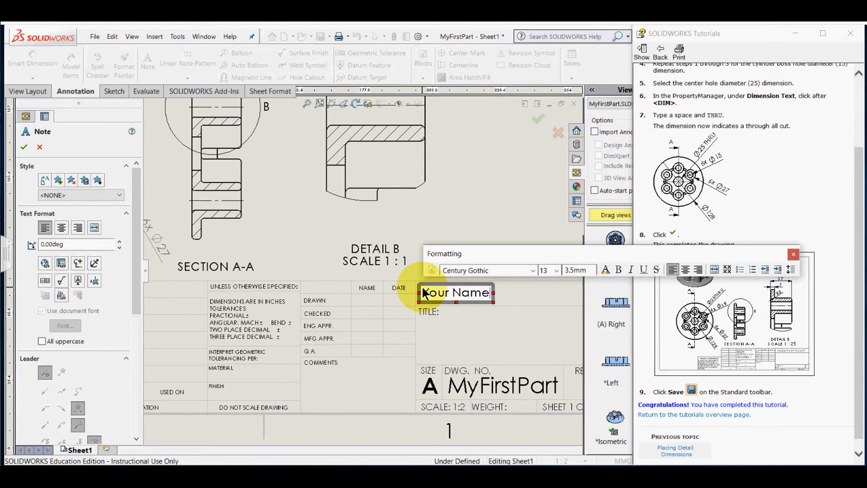
{"action": "left_click", "coordinate": [424, 293]}
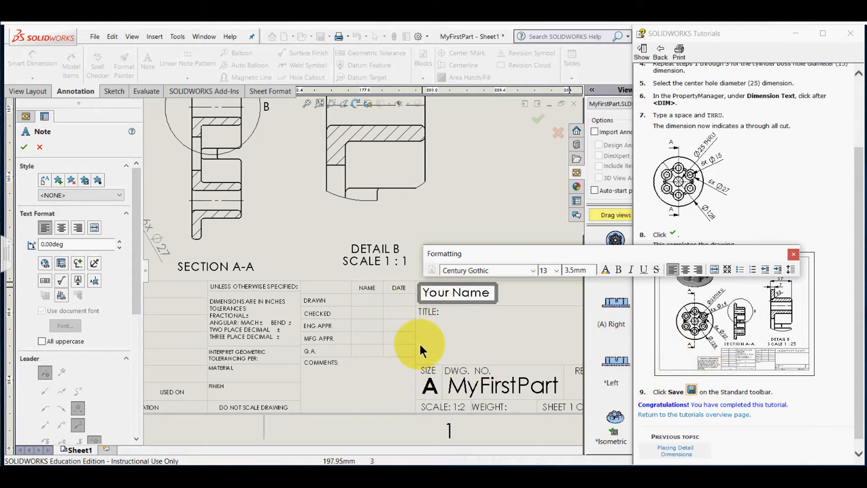
{"action": "left_click", "coordinate": [526, 342]}
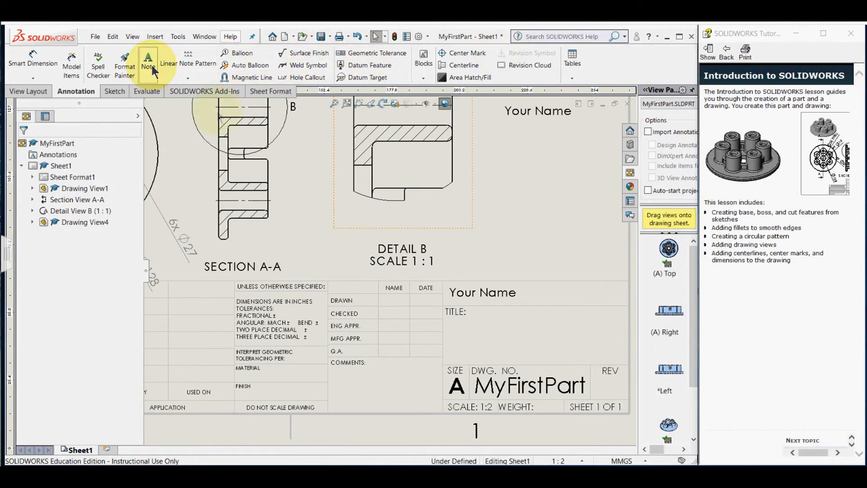
Place a 'Pressure Plate' note in the TITLE field and choose text size 16.
{"action": "left_click", "coordinate": [453, 336]}
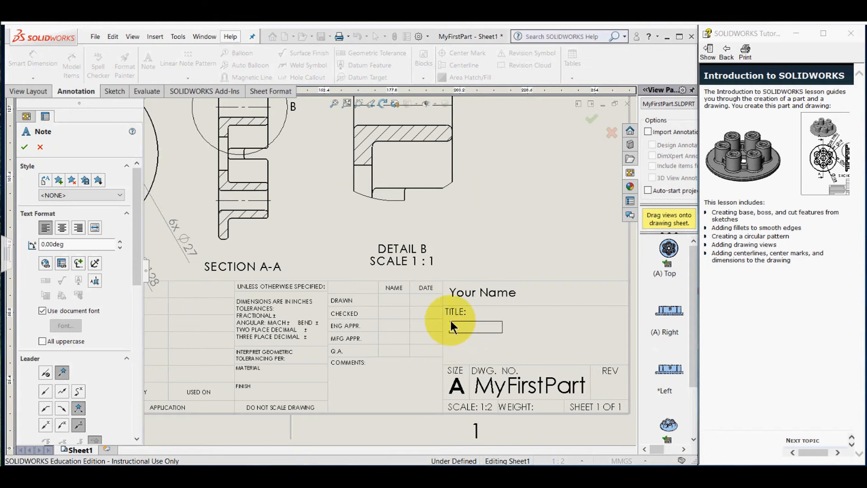
{"action": "type", "text": "XXXXXXX"}
{"action": "left_click", "coordinate": [454, 328]}
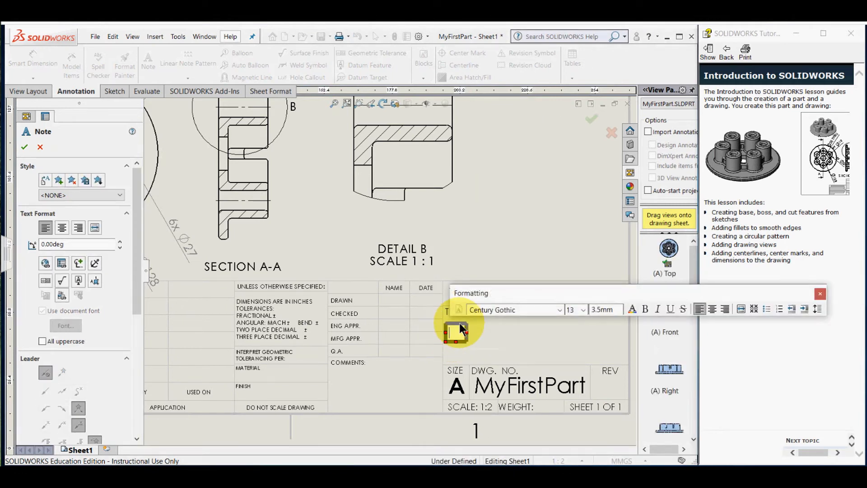
{"action": "type", "text": "Pressyre"}
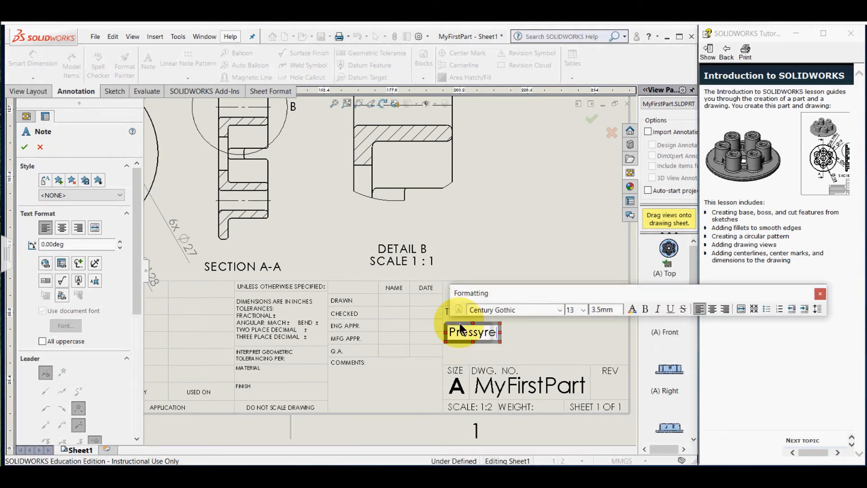
{"action": "key", "text": "BackSpace"}
{"action": "key", "text": "BackSpace"}
{"action": "key", "text": "BackSpace"}
{"action": "type", "text": "ure "}
{"action": "type", "text": "Plate"}
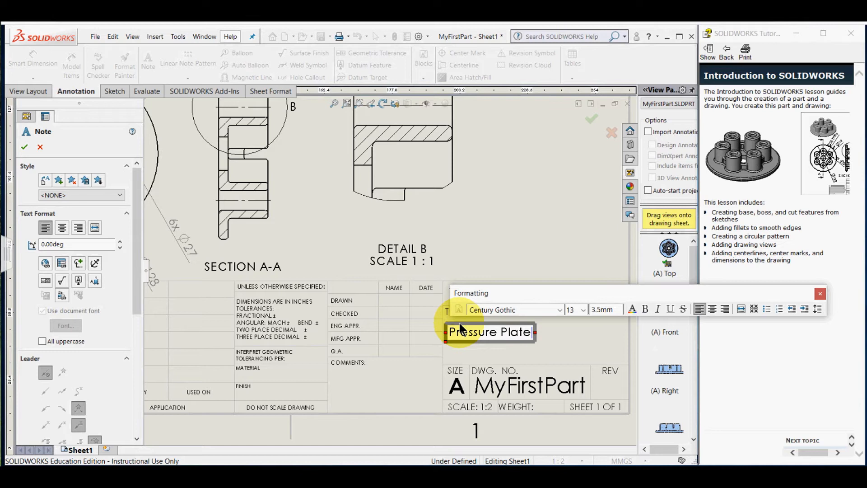
{"action": "left_click", "coordinate": [583, 310]}
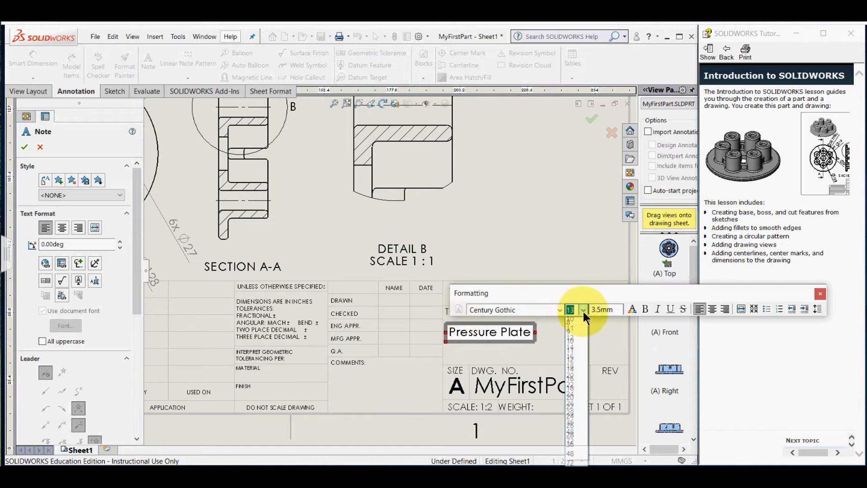
{"action": "left_click", "coordinate": [573, 378]}
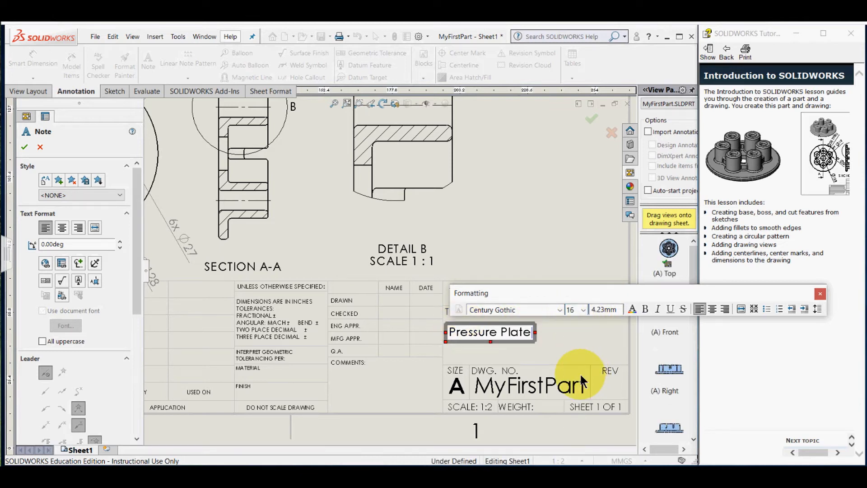
Enlarge the words Pressure and Plate individually to size 16.
{"action": "double_click", "coordinate": [530, 331]}
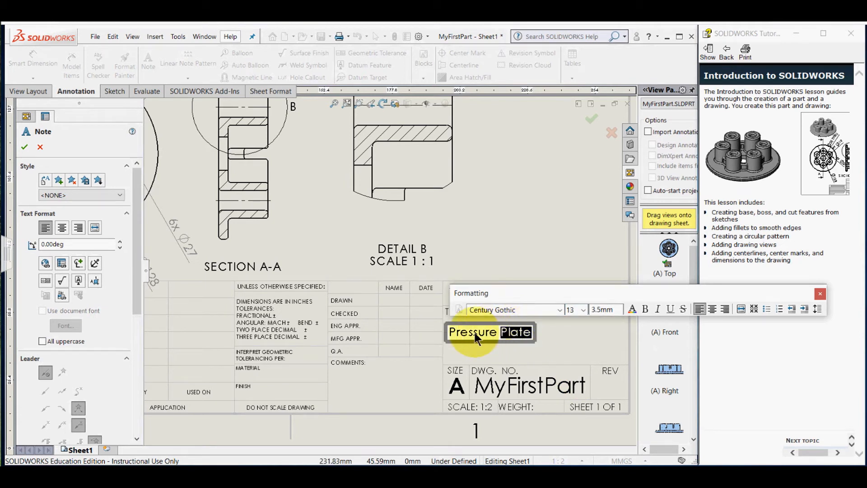
{"action": "left_click_drag", "start_coordinate": [499, 332], "coordinate": [460, 341]}
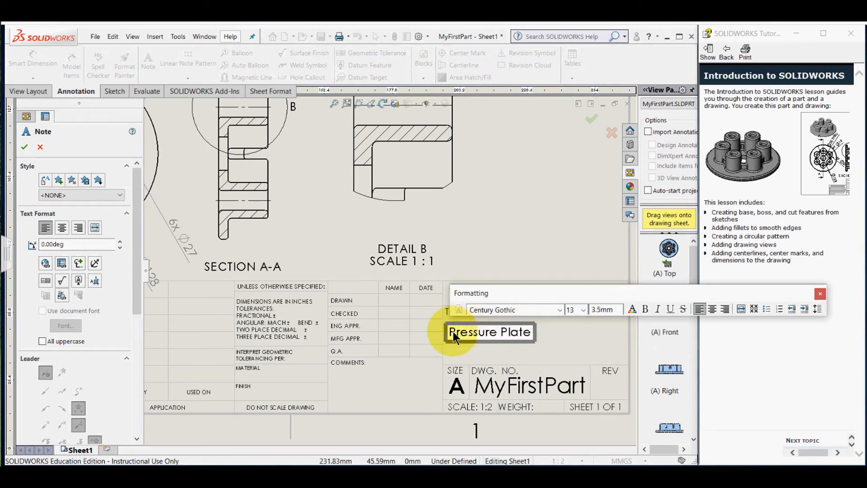
{"action": "double_click", "coordinate": [457, 332]}
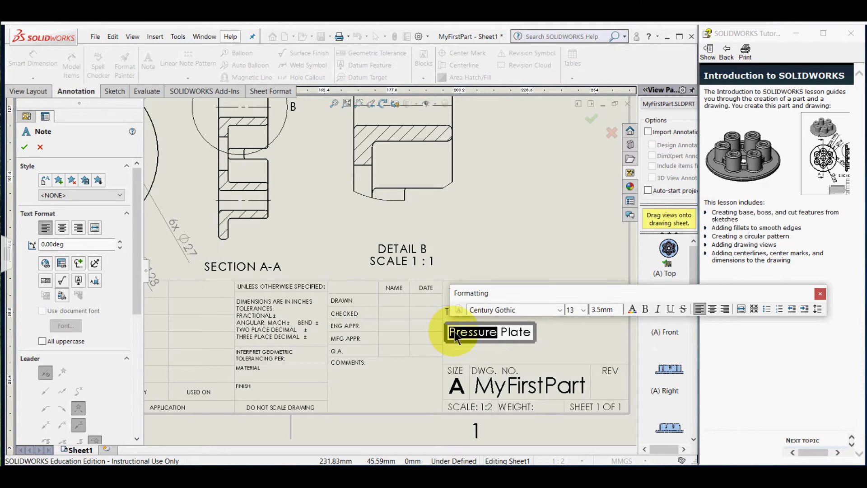
{"action": "left_click", "coordinate": [584, 310]}
{"action": "left_click", "coordinate": [573, 380]}
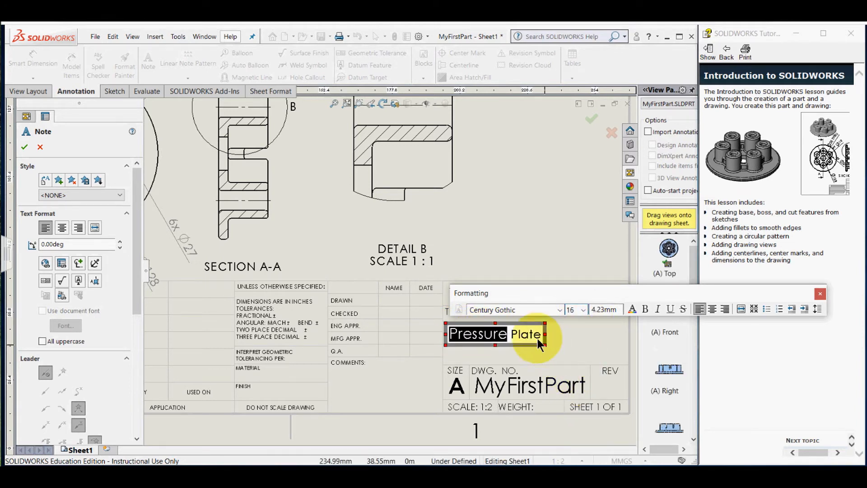
{"action": "left_click", "coordinate": [523, 332]}
{"action": "double_click", "coordinate": [523, 333]}
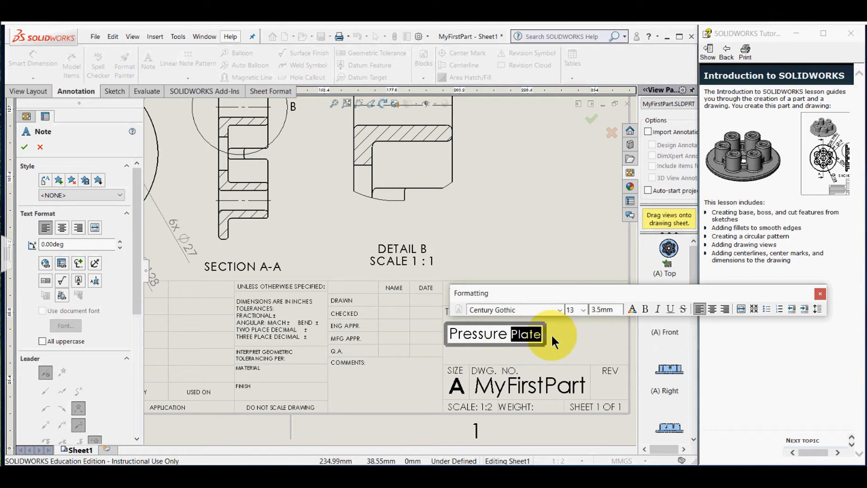
{"action": "left_click", "coordinate": [572, 310]}
{"action": "left_click", "coordinate": [583, 309]}
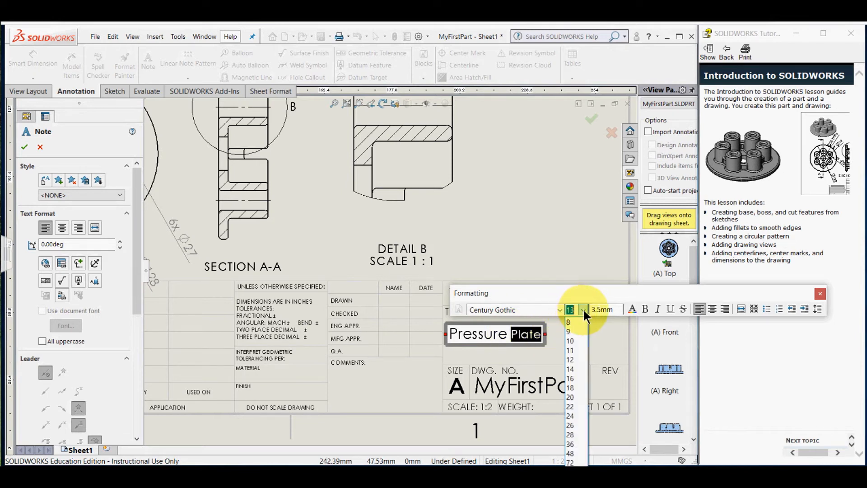
{"action": "left_click", "coordinate": [573, 379]}
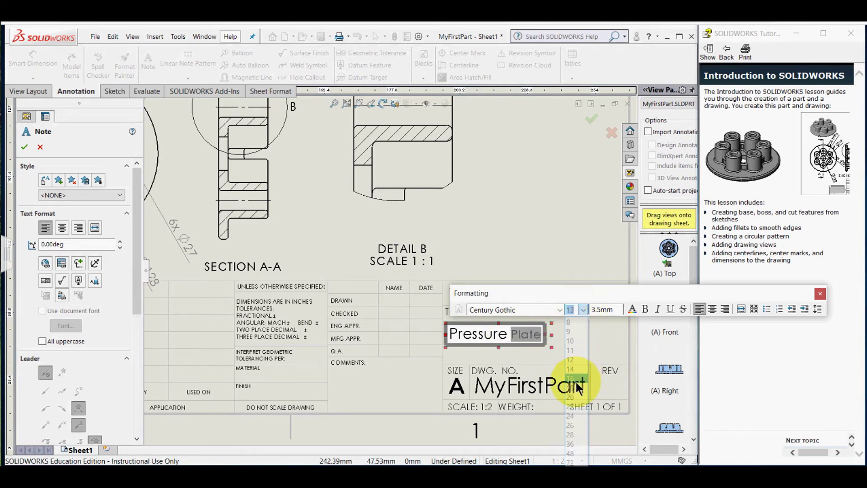
Finish and confirm the Pressure Plate title note.
{"action": "left_click", "coordinate": [562, 260]}
{"action": "left_click", "coordinate": [95, 37]}
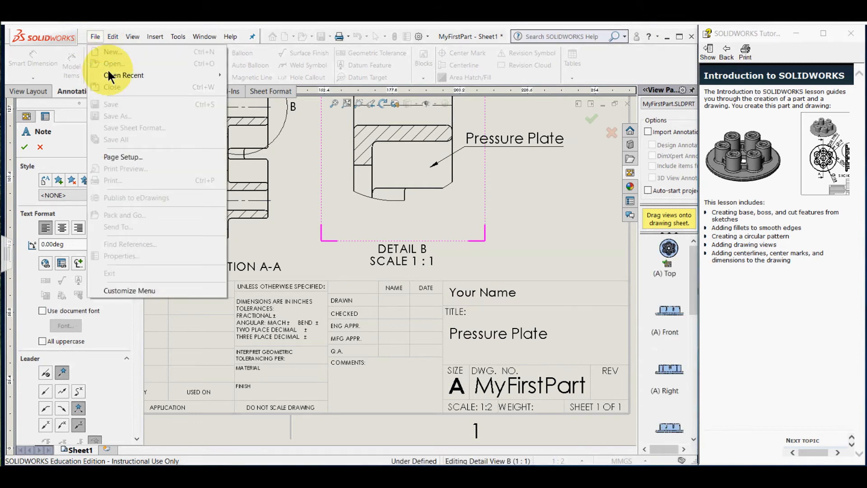
{"action": "left_click", "coordinate": [24, 146]}
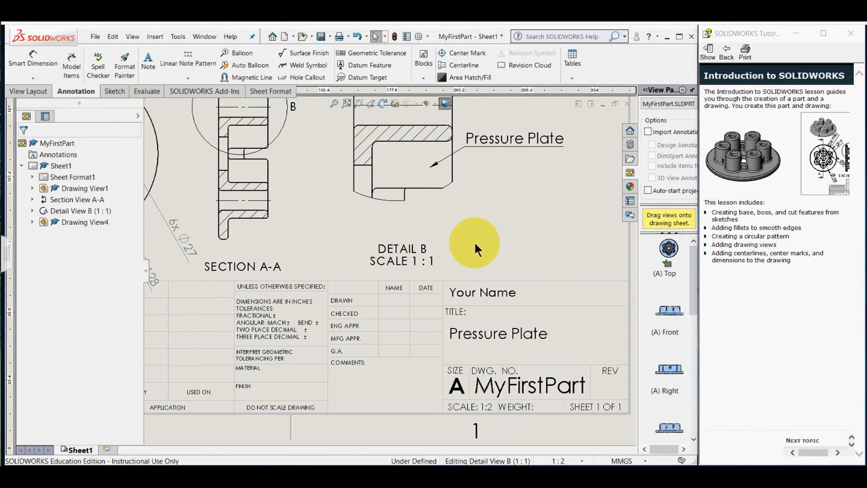
{"action": "scroll", "coordinate": [475, 242], "scroll_direction": "down", "scroll_amount": 3}
{"action": "scroll", "coordinate": [474, 244], "scroll_direction": "up", "scroll_amount": 2}
{"action": "scroll", "coordinate": [475, 243], "scroll_direction": "up", "scroll_amount": 2}
{"action": "scroll", "coordinate": [475, 243], "scroll_direction": "up", "scroll_amount": 1}
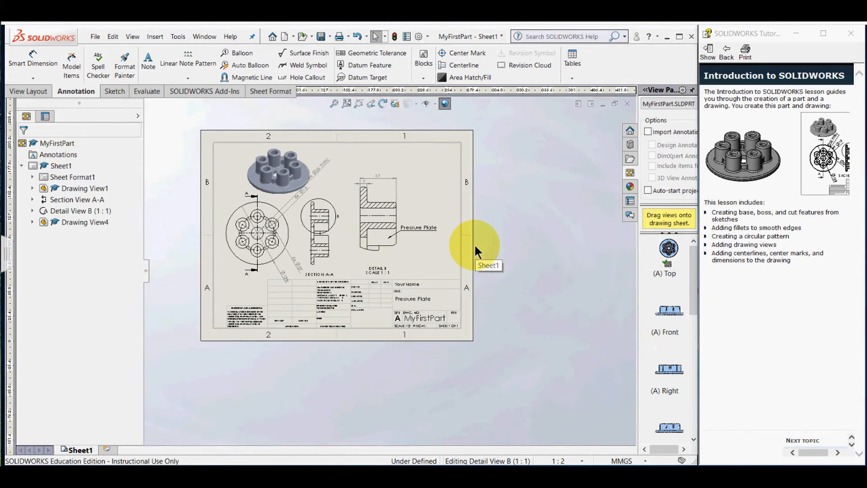
Bring up the File menu for the finished drawing.
{"action": "left_click", "coordinate": [96, 36]}
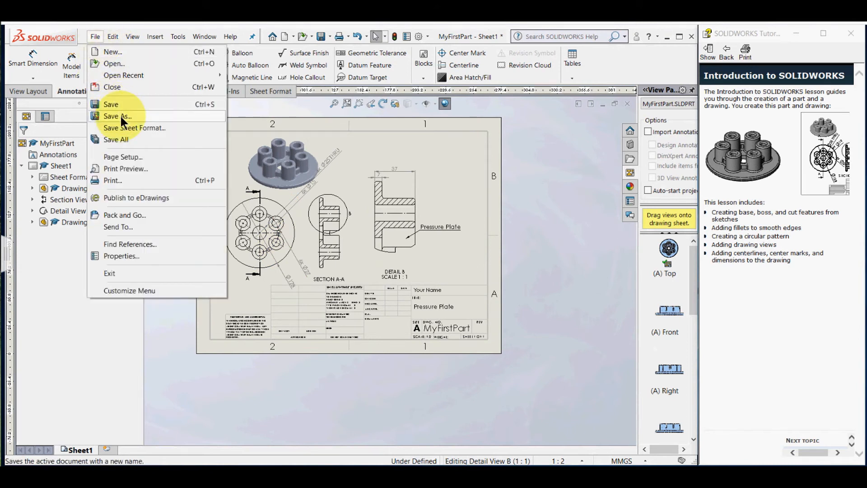
Print the sheet with Microsoft Print to PDF, reaching the Save Print Output As prompt.
{"action": "left_click", "coordinate": [118, 168]}
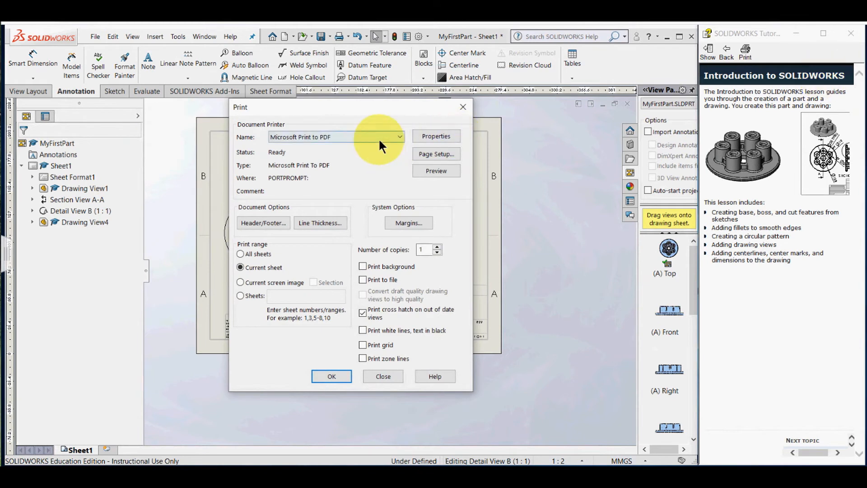
{"action": "left_click", "coordinate": [379, 138]}
{"action": "left_click", "coordinate": [379, 138]}
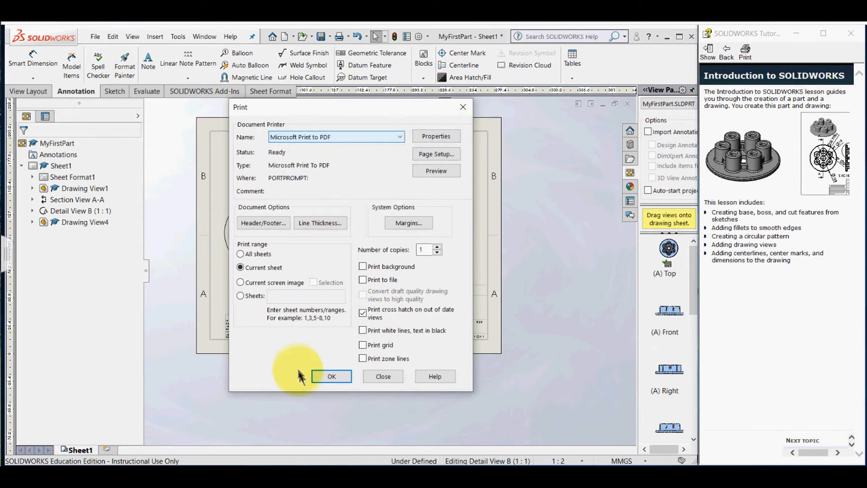
{"action": "left_click", "coordinate": [375, 137]}
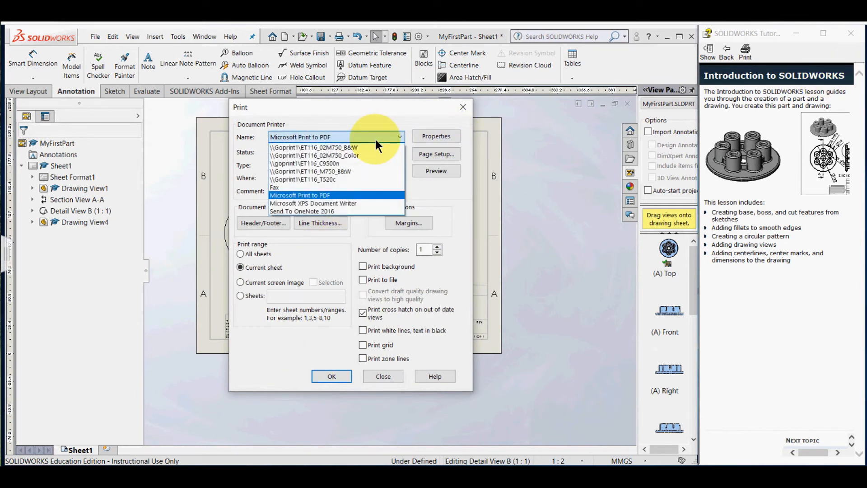
{"action": "left_click", "coordinate": [375, 138]}
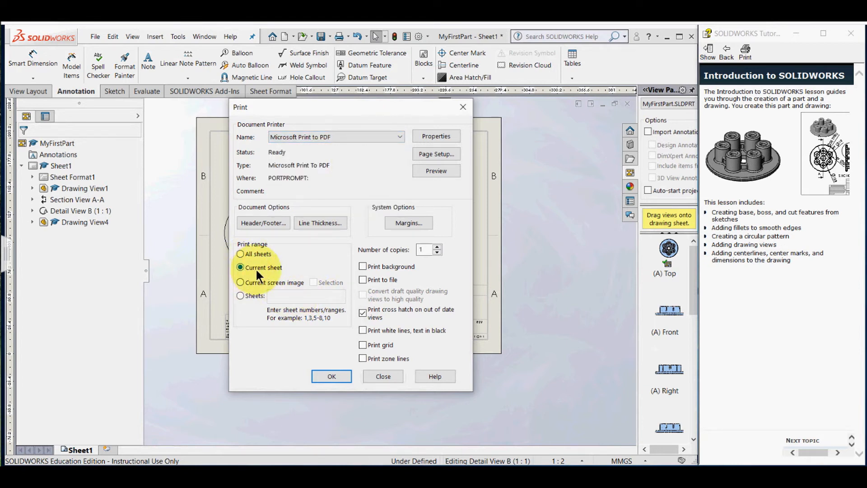
{"action": "left_click", "coordinate": [331, 376]}
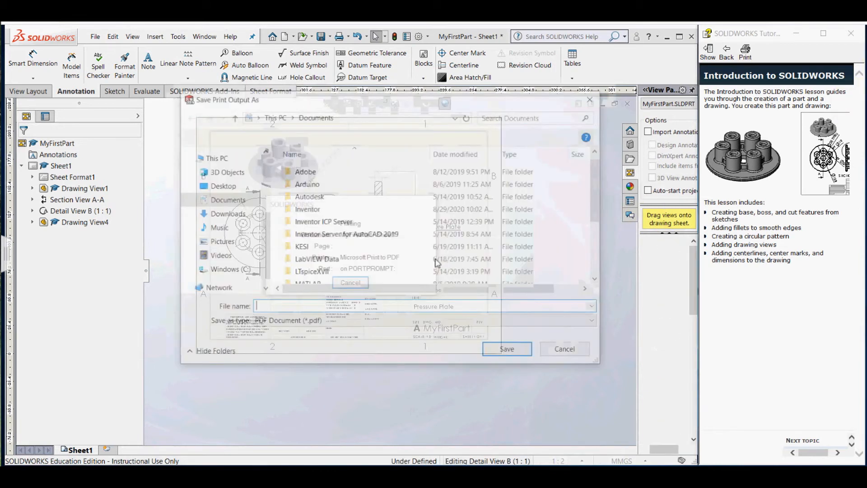
Name the print output PressurePlate and save it as a PDF to the Desktop.
{"action": "left_click", "coordinate": [298, 311]}
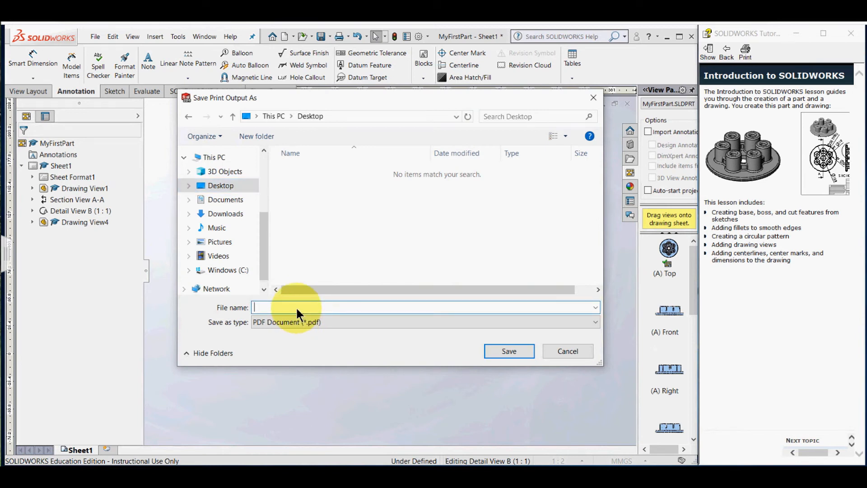
{"action": "type", "text": "PressurePlate"}
{"action": "left_click", "coordinate": [514, 347]}
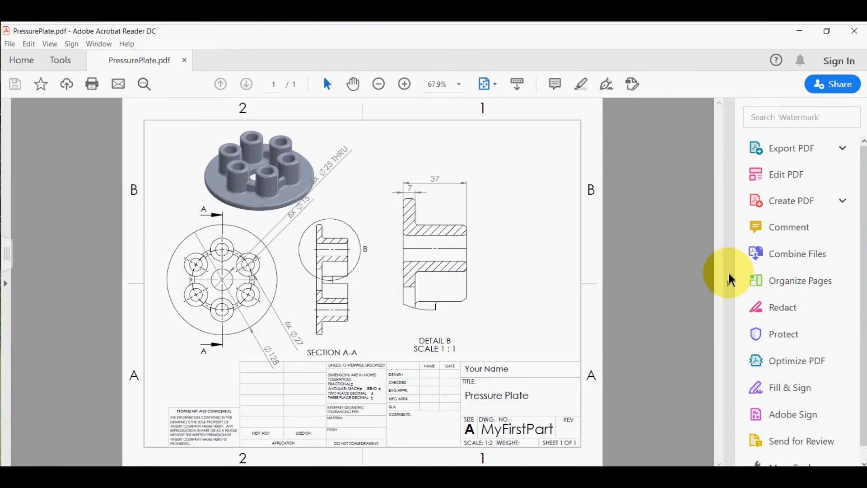
Inspect PressurePlate.pdf, close Acrobat Reader, minimize SOLIDWORKS and bring up the browser.
{"action": "left_click", "coordinate": [729, 282]}
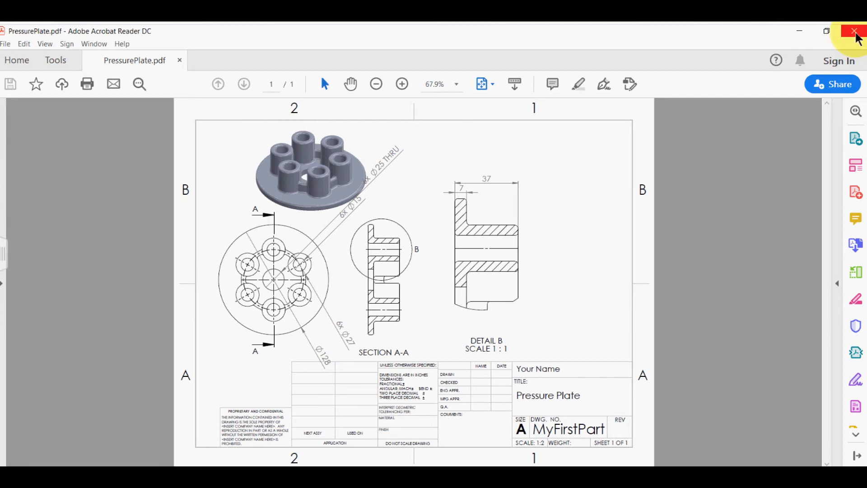
{"action": "left_click", "coordinate": [857, 36]}
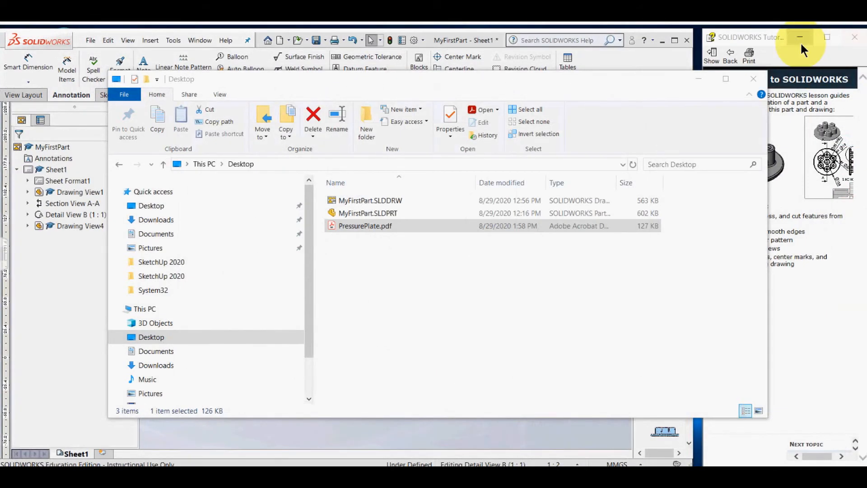
{"action": "left_click", "coordinate": [663, 40]}
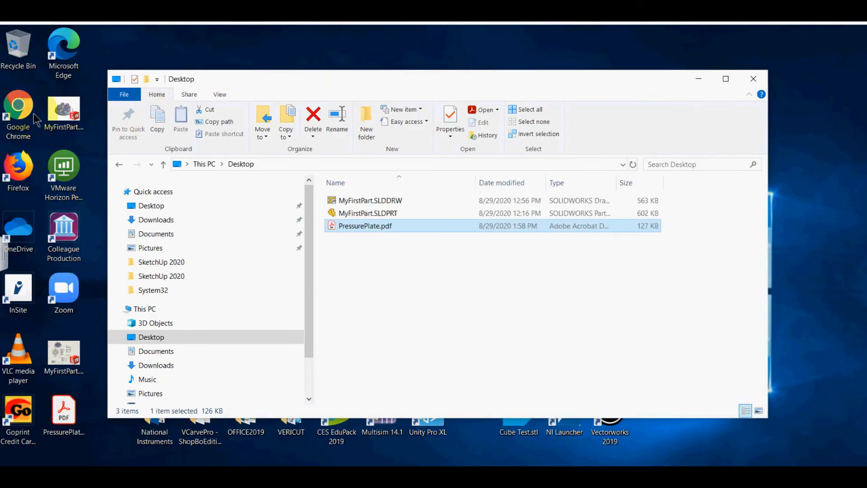
{"action": "left_click", "coordinate": [19, 115]}
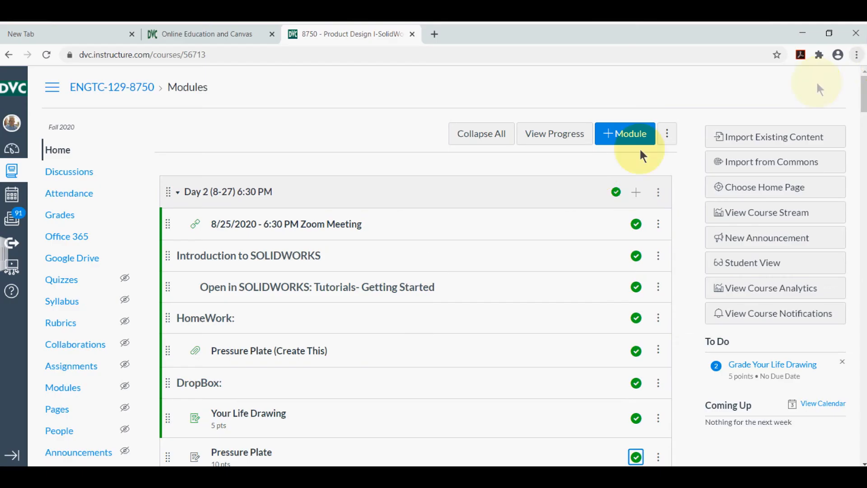
{"action": "scroll", "coordinate": [573, 179], "scroll_direction": "down", "scroll_amount": 3}
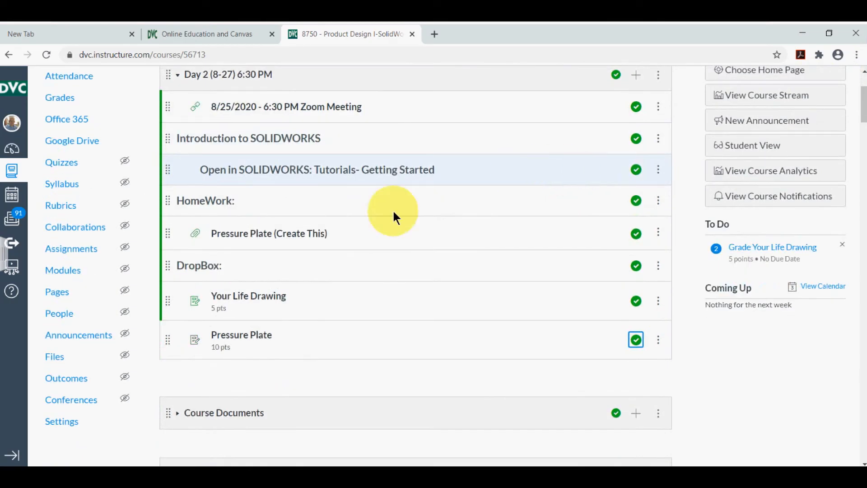
Open the Pressure Plate assignment from the Canvas Modules page.
{"action": "left_click", "coordinate": [257, 334]}
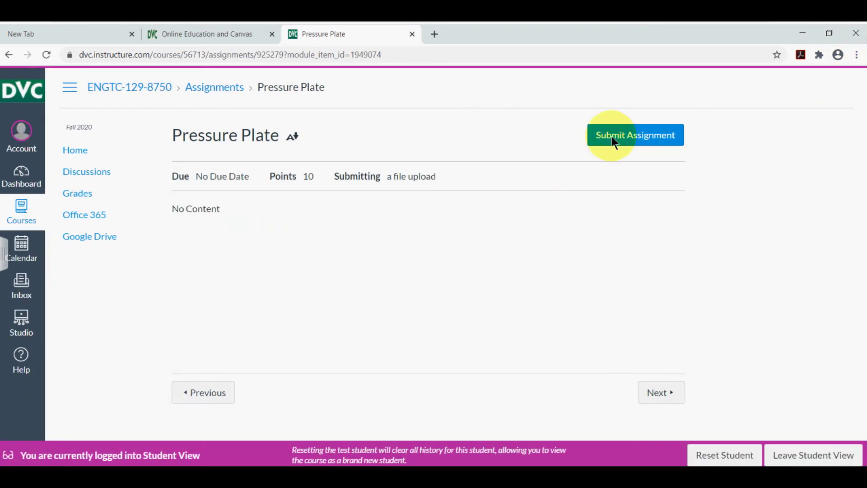
Start the submission and attach PressurePlate.pdf from the Desktop as the first file.
{"action": "left_click", "coordinate": [612, 137]}
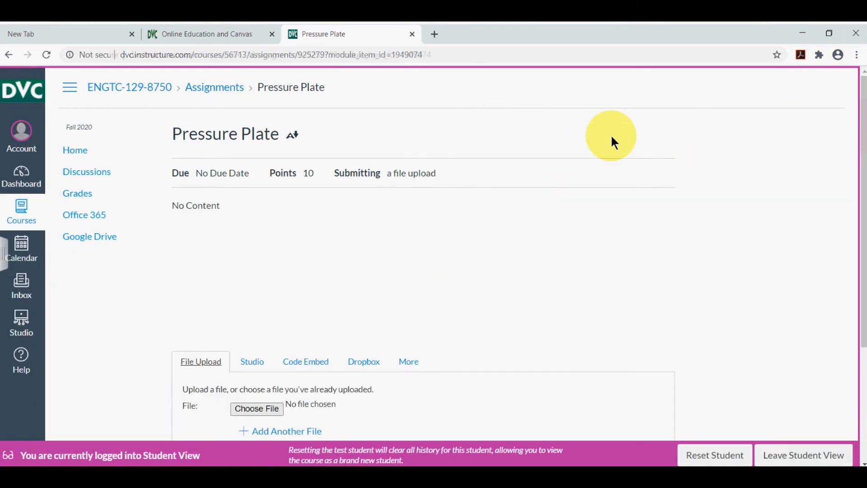
{"action": "scroll", "coordinate": [351, 307], "scroll_direction": "down", "scroll_amount": 2}
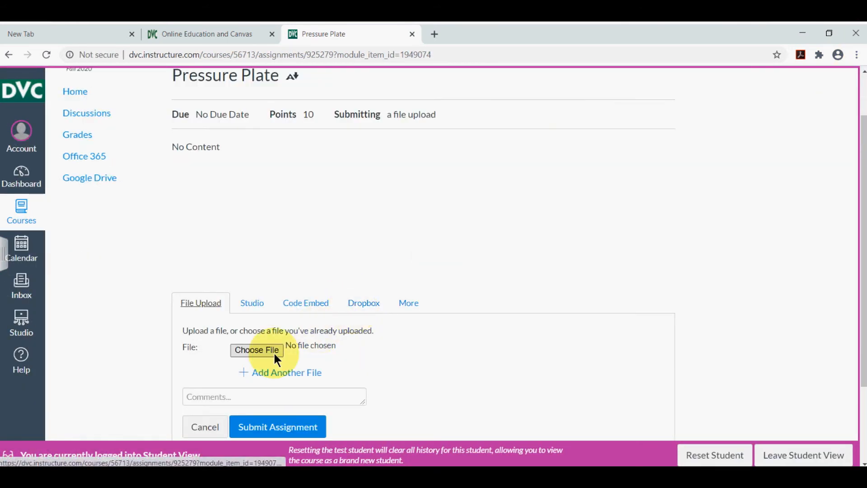
{"action": "left_click", "coordinate": [256, 350]}
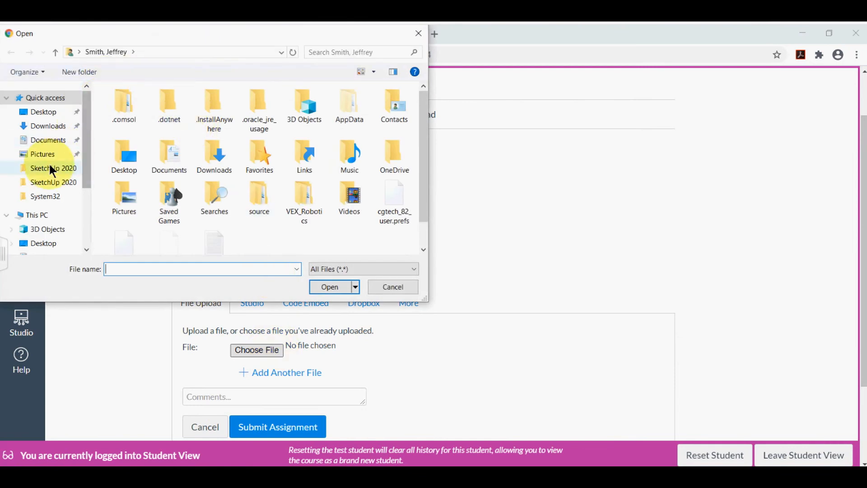
{"action": "left_click", "coordinate": [44, 112]}
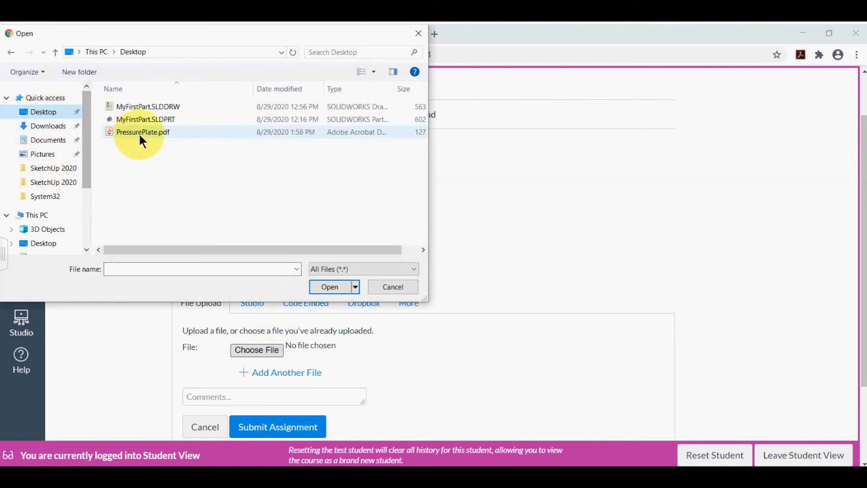
{"action": "left_click", "coordinate": [139, 132]}
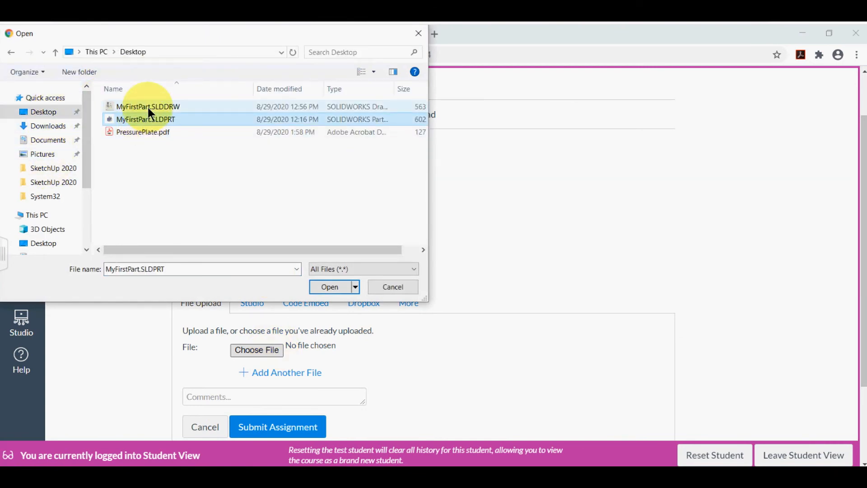
{"action": "left_click", "coordinate": [146, 106]}
{"action": "left_click", "coordinate": [142, 133]}
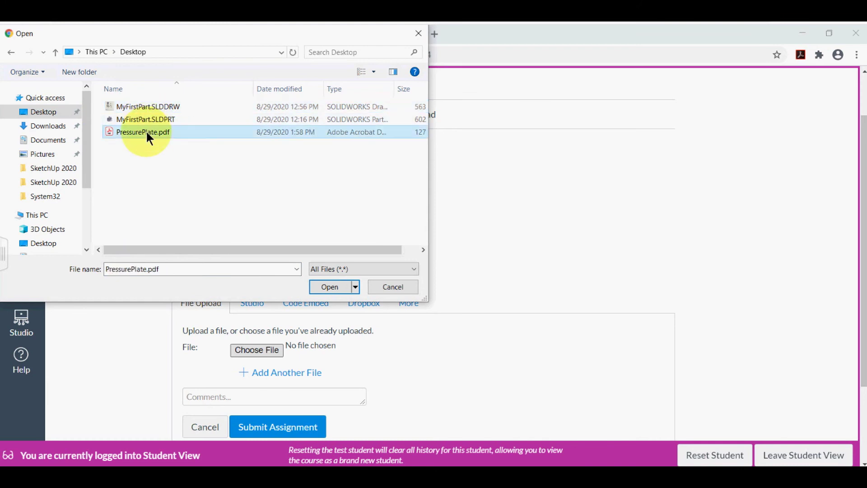
{"action": "left_click", "coordinate": [330, 286]}
Add MyFirstPart.SLDPRT and MyFirstPart.SLDDRW as further files and submit the assignment.
{"action": "left_click", "coordinate": [285, 372]}
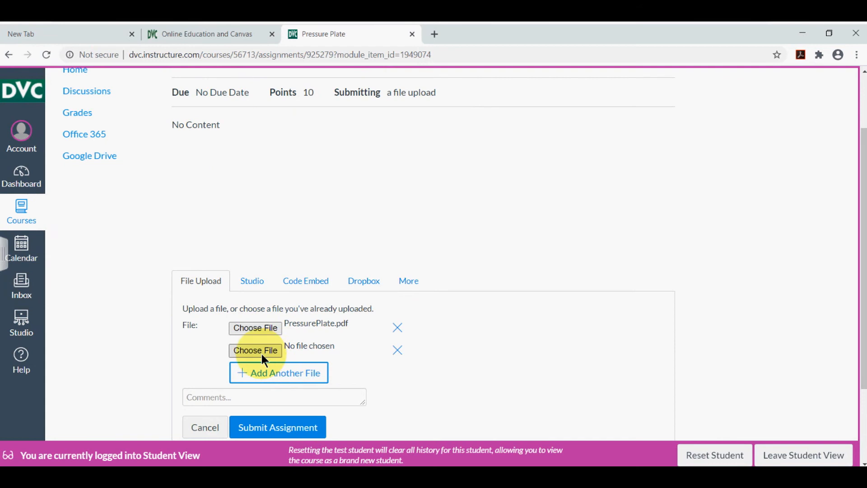
{"action": "left_click", "coordinate": [261, 351]}
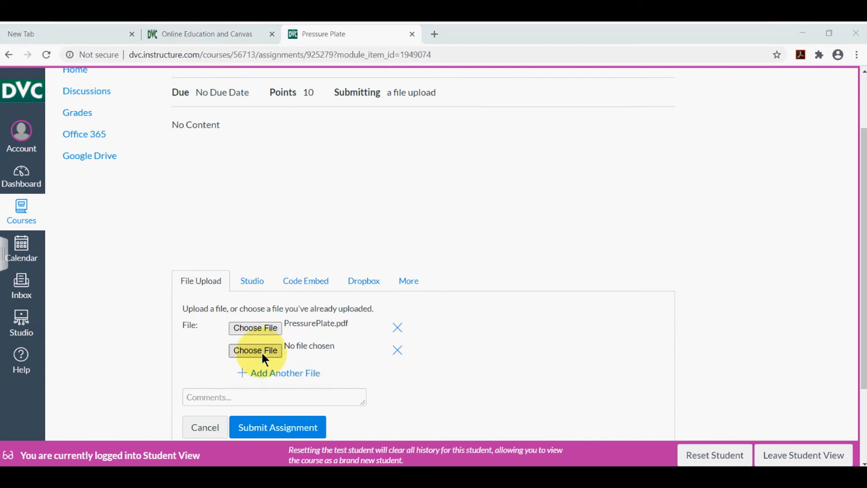
{"action": "left_click", "coordinate": [145, 120]}
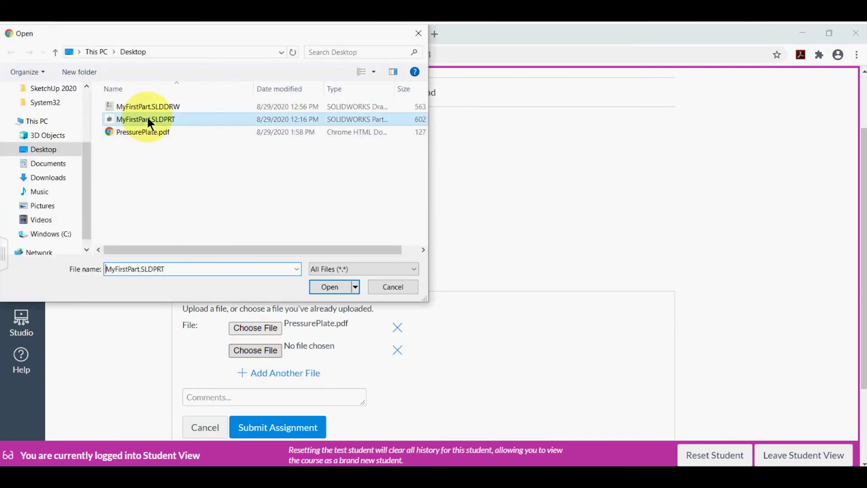
{"action": "left_click", "coordinate": [327, 287]}
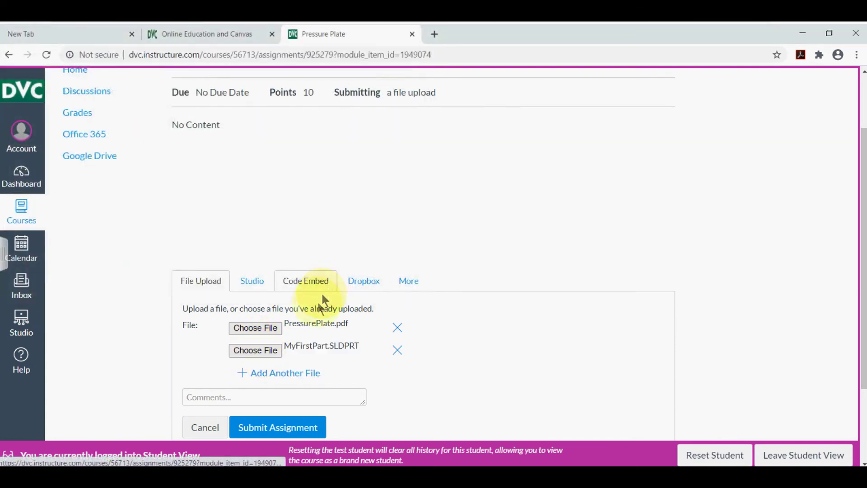
{"action": "left_click", "coordinate": [278, 373]}
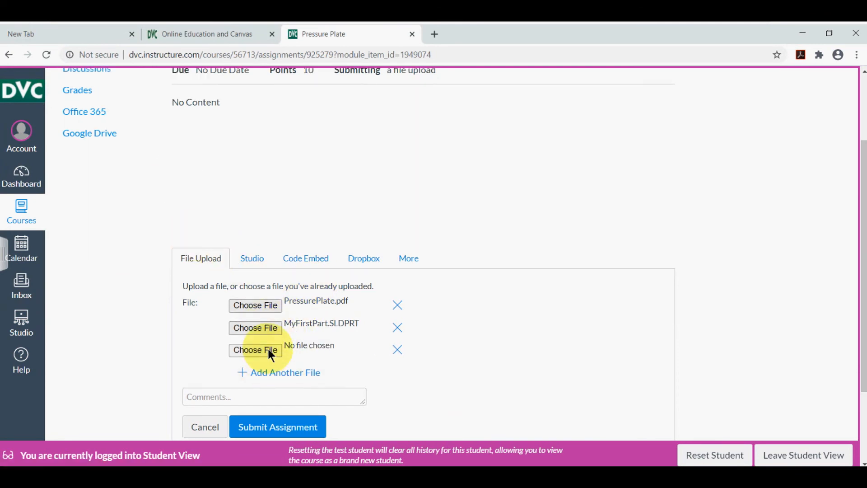
{"action": "left_click", "coordinate": [256, 350]}
{"action": "left_click", "coordinate": [147, 107]}
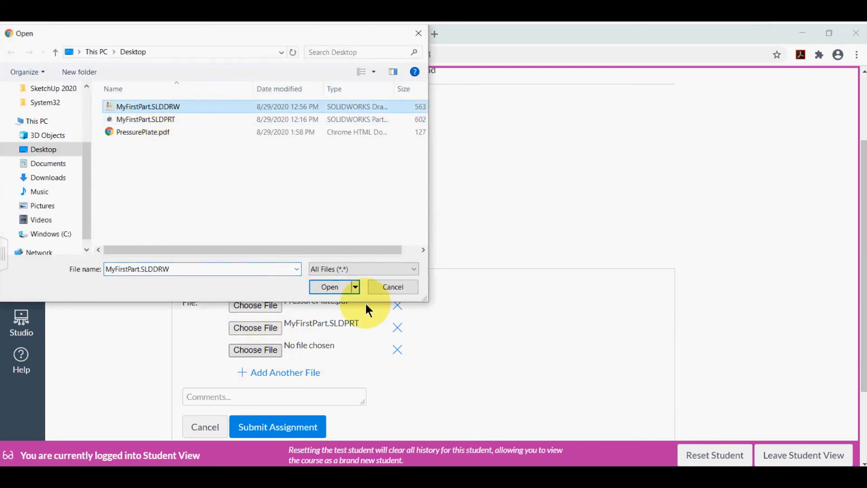
{"action": "left_click", "coordinate": [330, 286]}
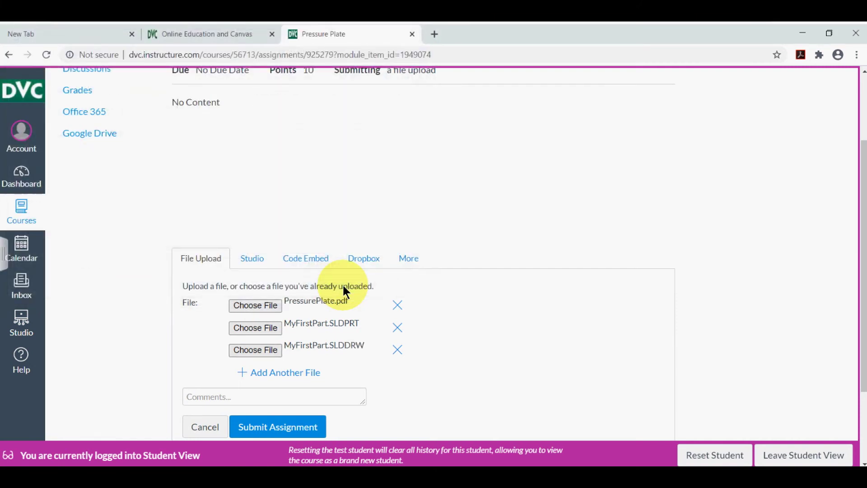
{"action": "left_click", "coordinate": [299, 424]}
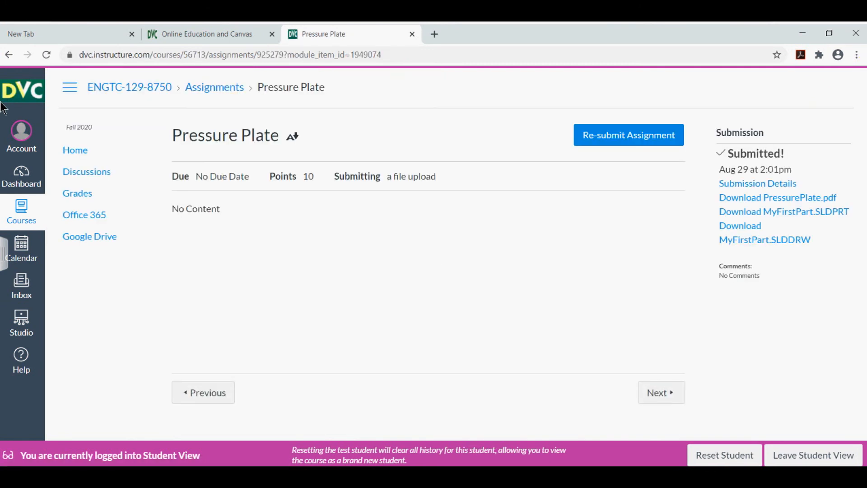
Leave Student View and reopen the instructor's Account panel.
{"action": "left_click", "coordinate": [21, 136]}
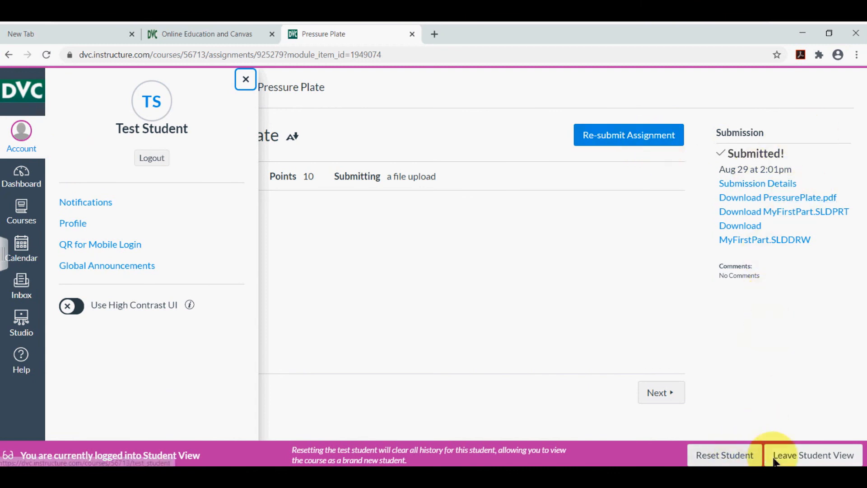
{"action": "left_click", "coordinate": [807, 454]}
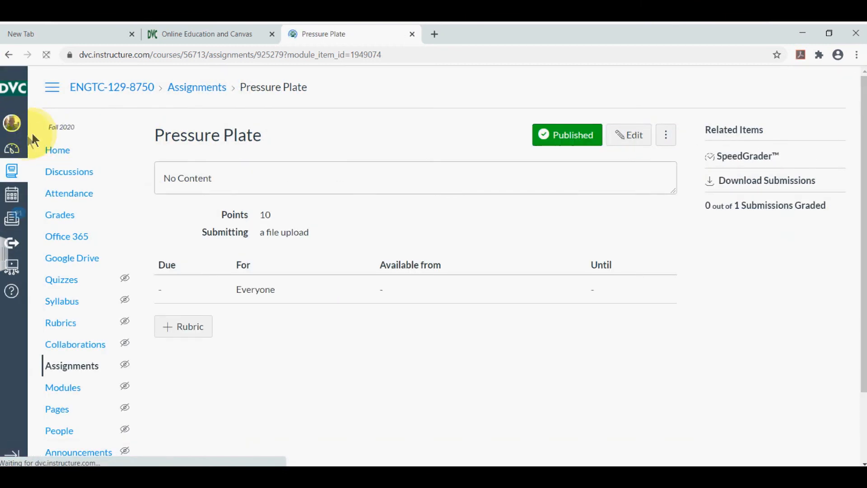
{"action": "left_click", "coordinate": [13, 127]}
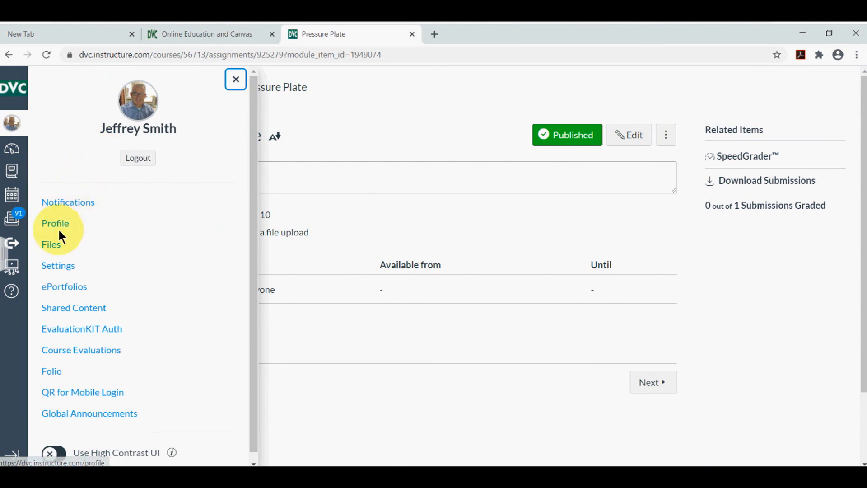
Browse Files to the 8750 - Product Design I-SolidWorks folder, then head to the Dashboard.
{"action": "left_click", "coordinate": [51, 244]}
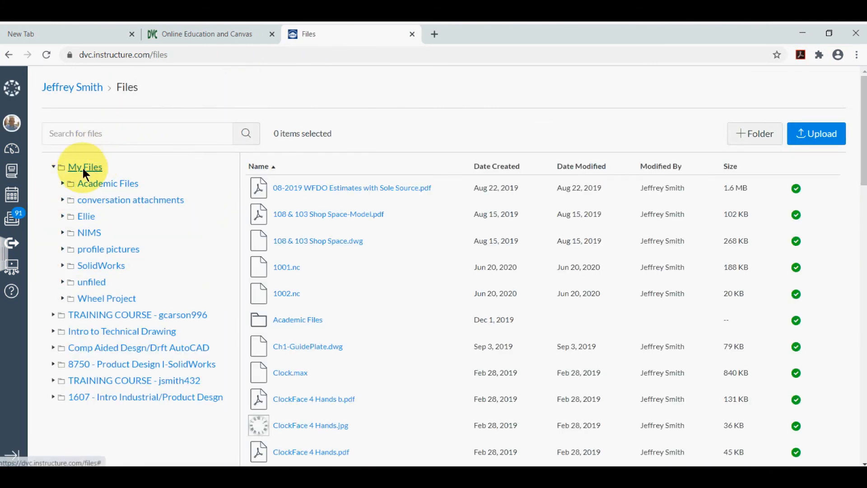
{"action": "left_click", "coordinate": [53, 167]}
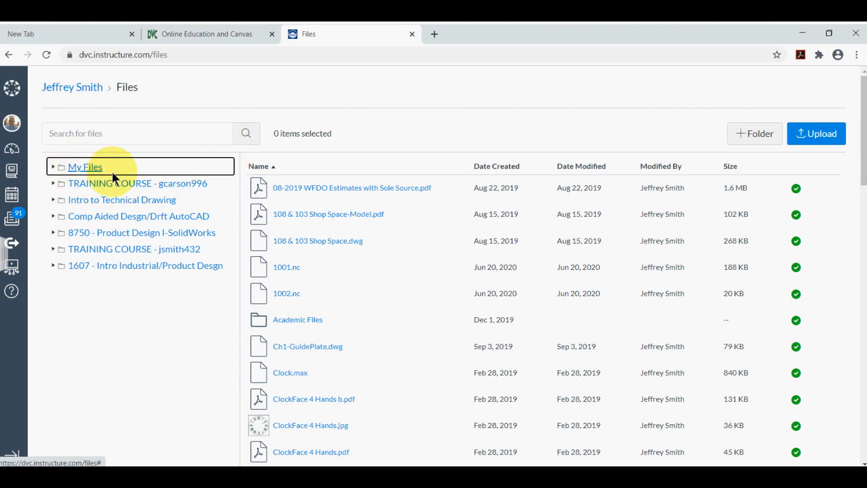
{"action": "left_click", "coordinate": [104, 233]}
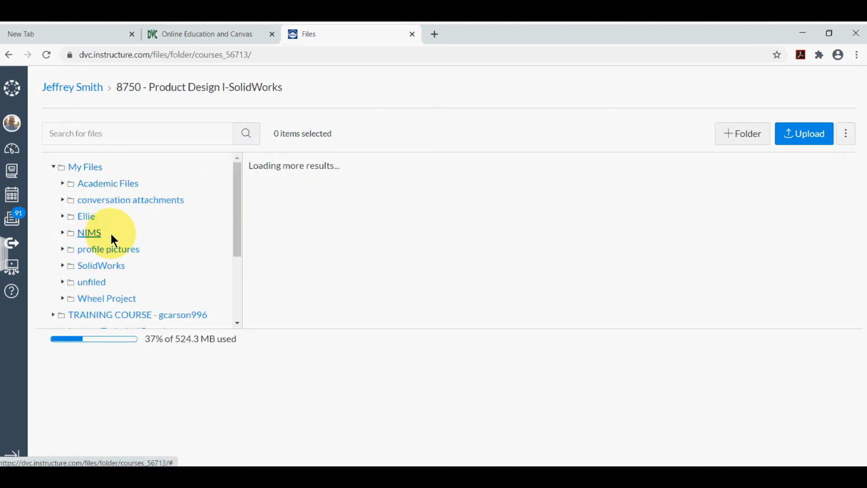
{"action": "scroll", "coordinate": [111, 233], "scroll_direction": "down", "scroll_amount": 2}
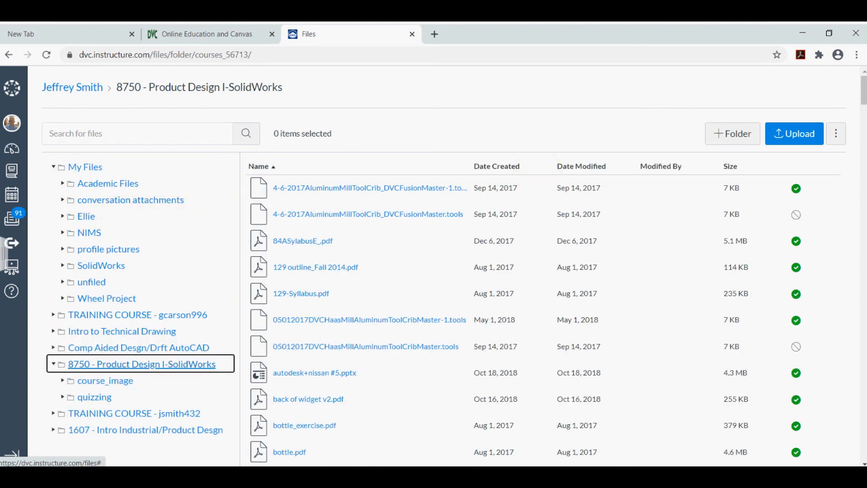
{"action": "scroll", "coordinate": [434, 265], "scroll_direction": "down", "scroll_amount": 1}
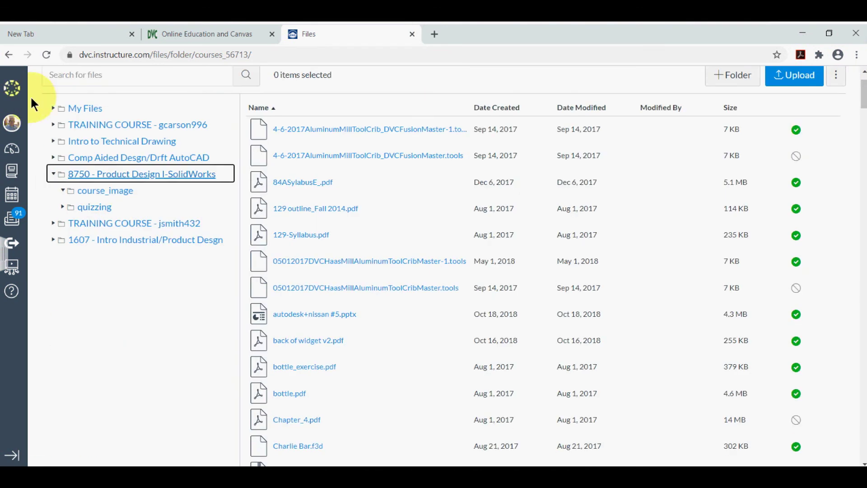
{"action": "left_click", "coordinate": [15, 123]}
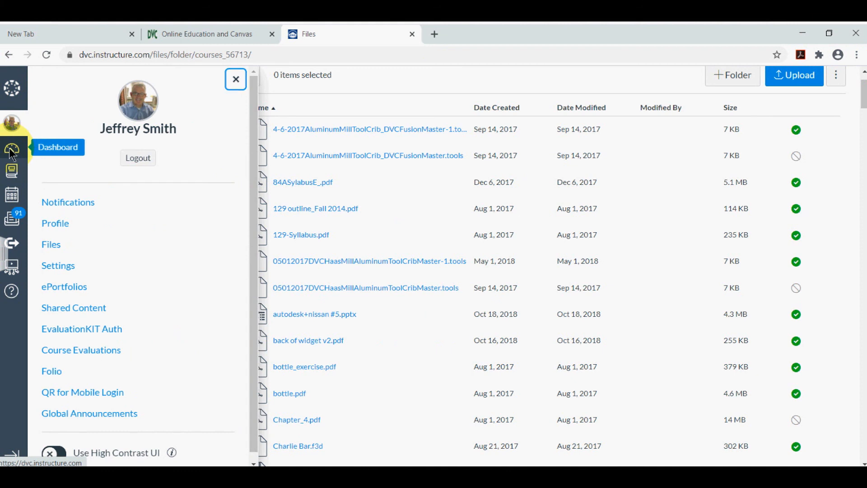
{"action": "left_click", "coordinate": [12, 150]}
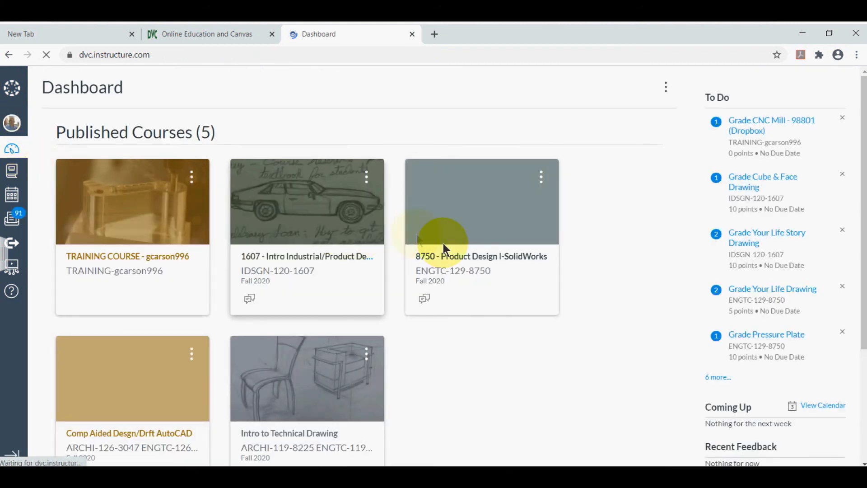
Open the 8750 - Product Design I-SolidWorks course card from the Dashboard.
{"action": "left_click", "coordinate": [462, 259]}
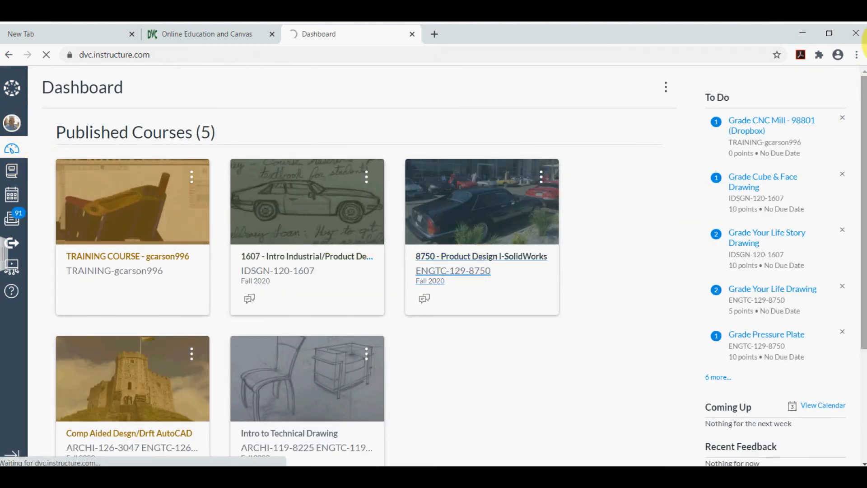